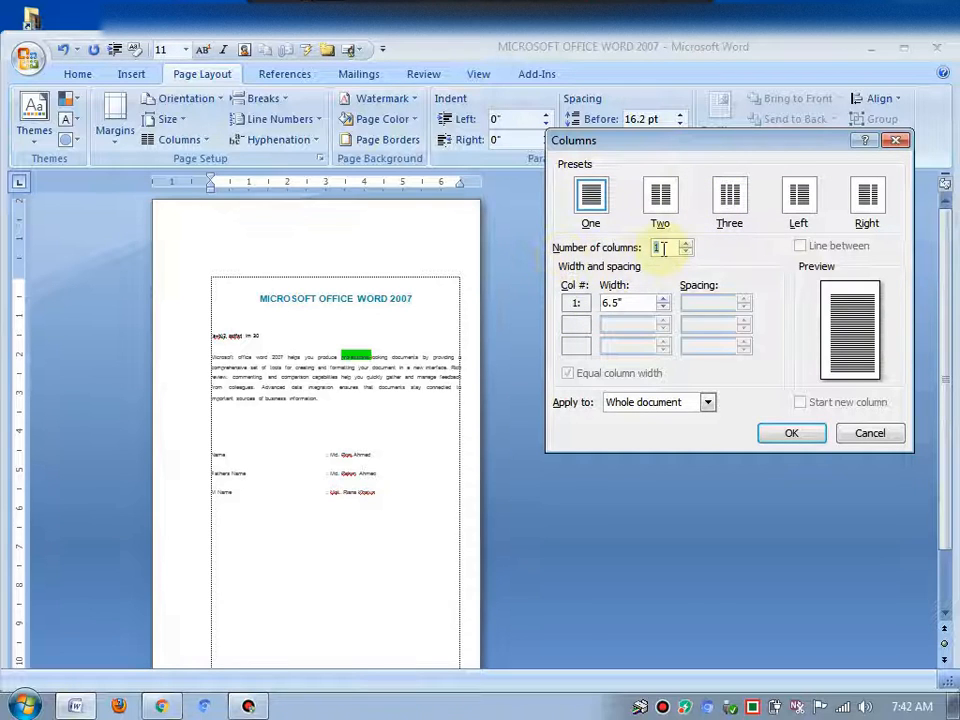
Set the whole document to two equal-width columns with 0.5" spacing in the Columns dialog
click(661, 248)
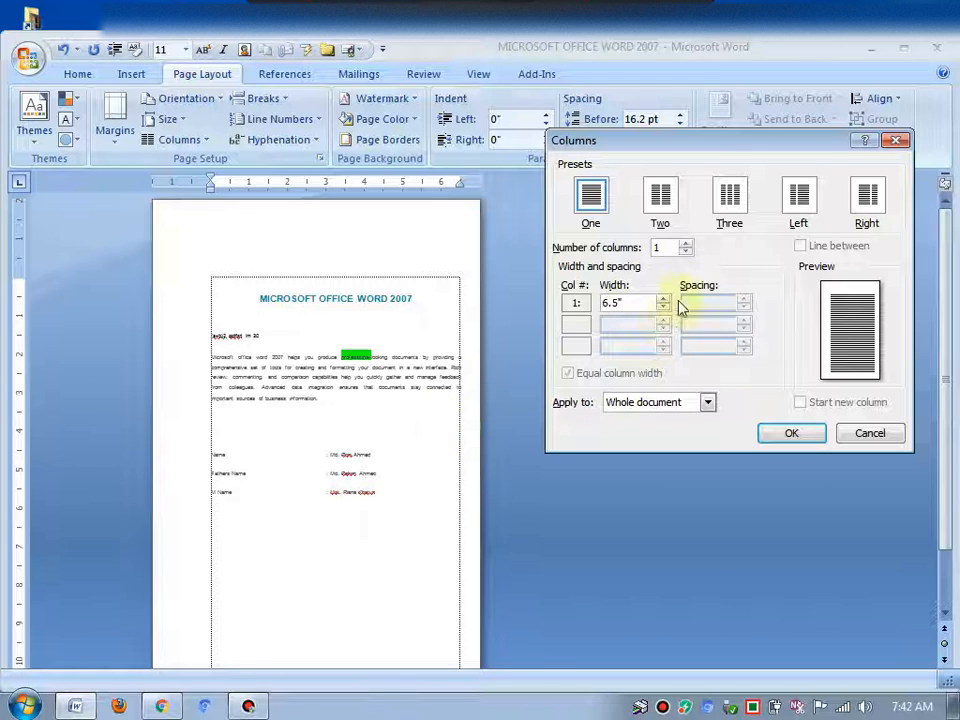
click(686, 244)
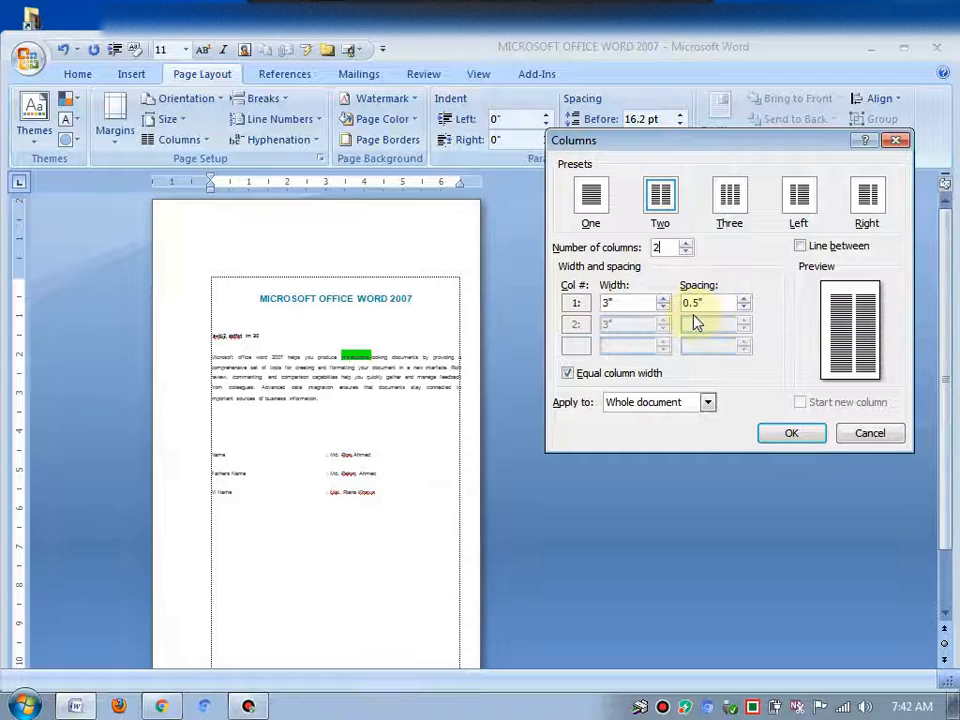
drag(706, 305, 672, 301)
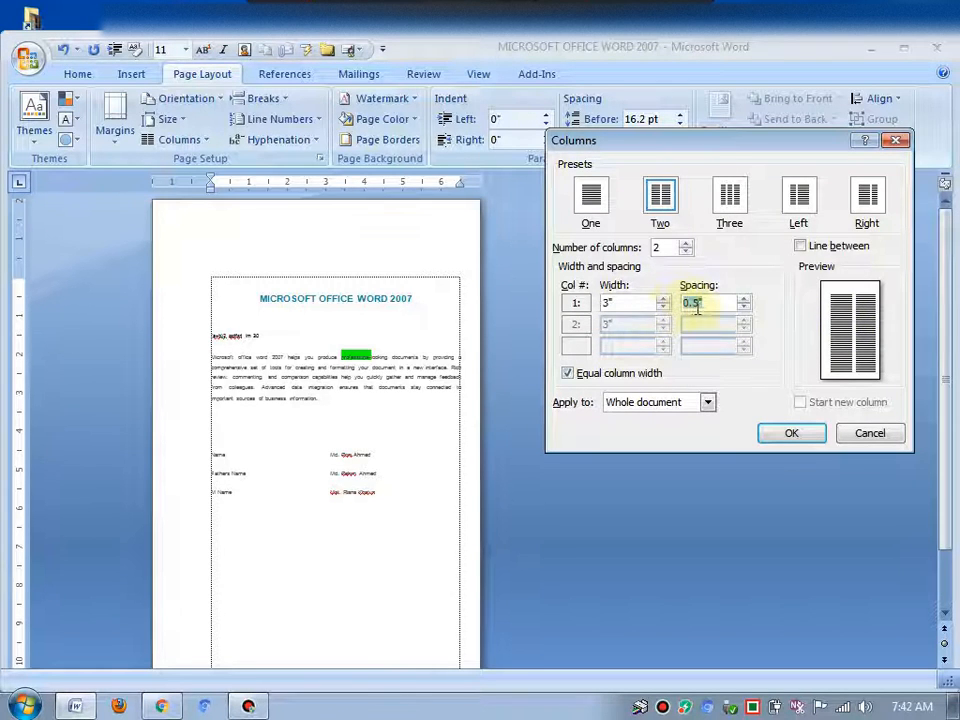
click(685, 244)
click(685, 244)
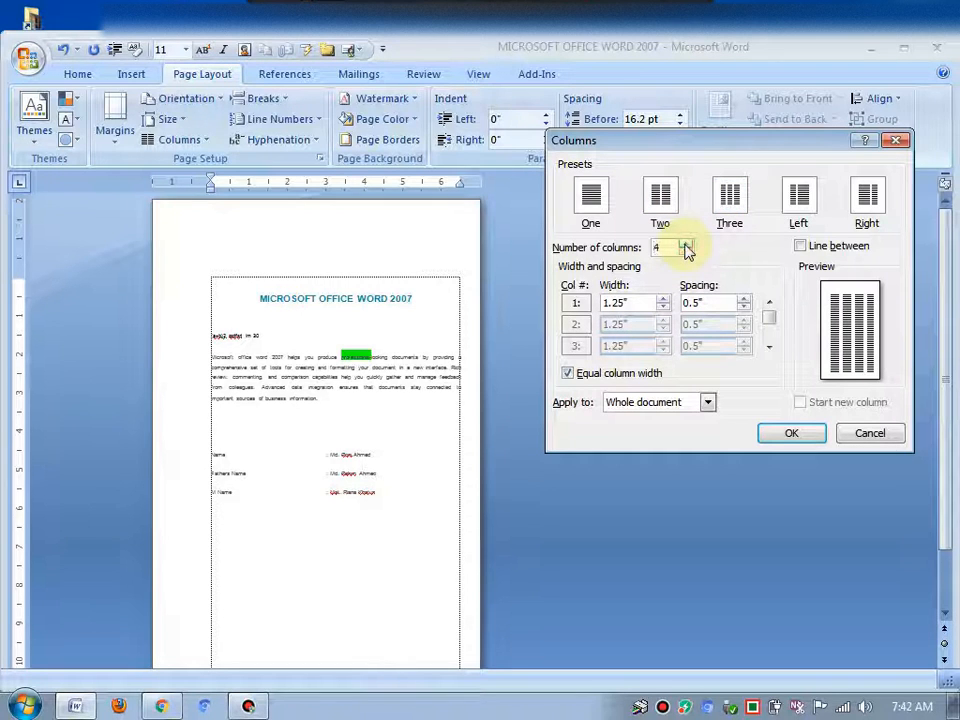
click(686, 251)
click(687, 253)
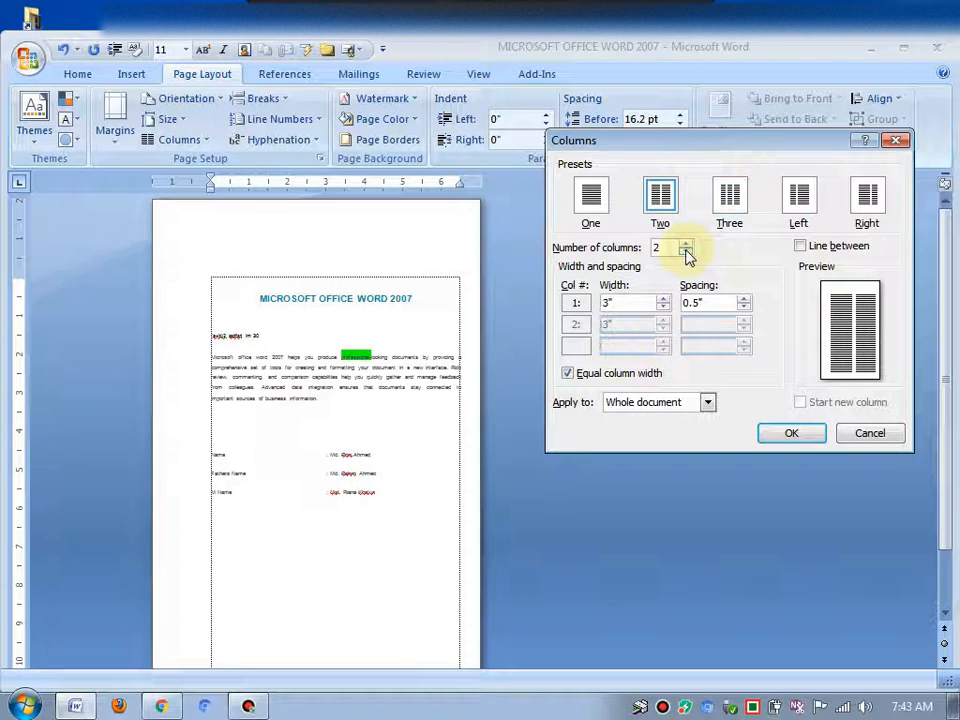
click(569, 374)
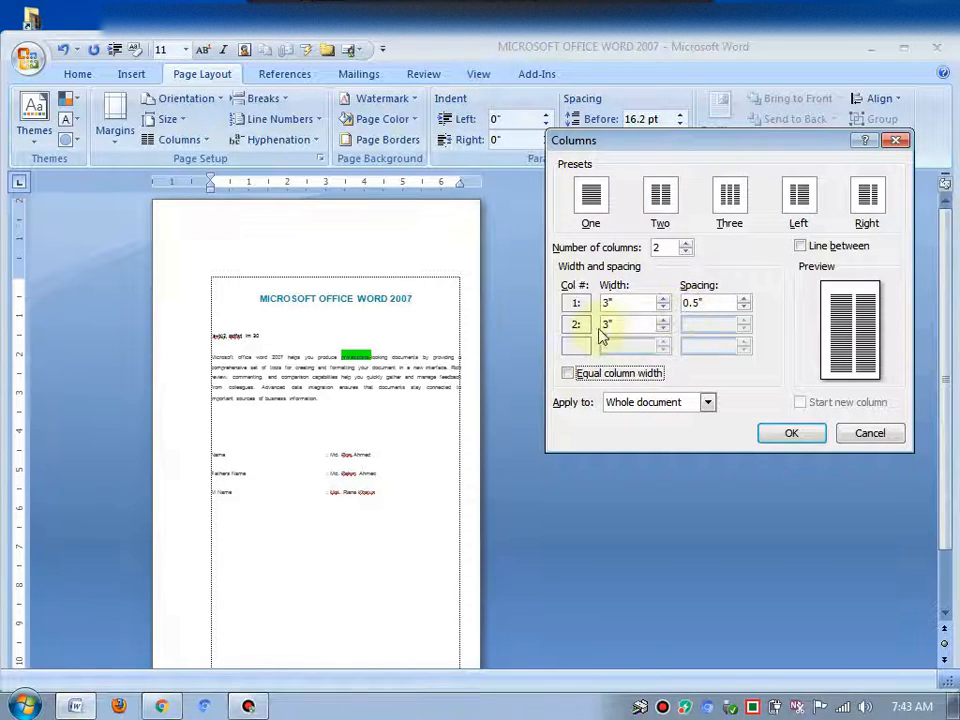
click(568, 375)
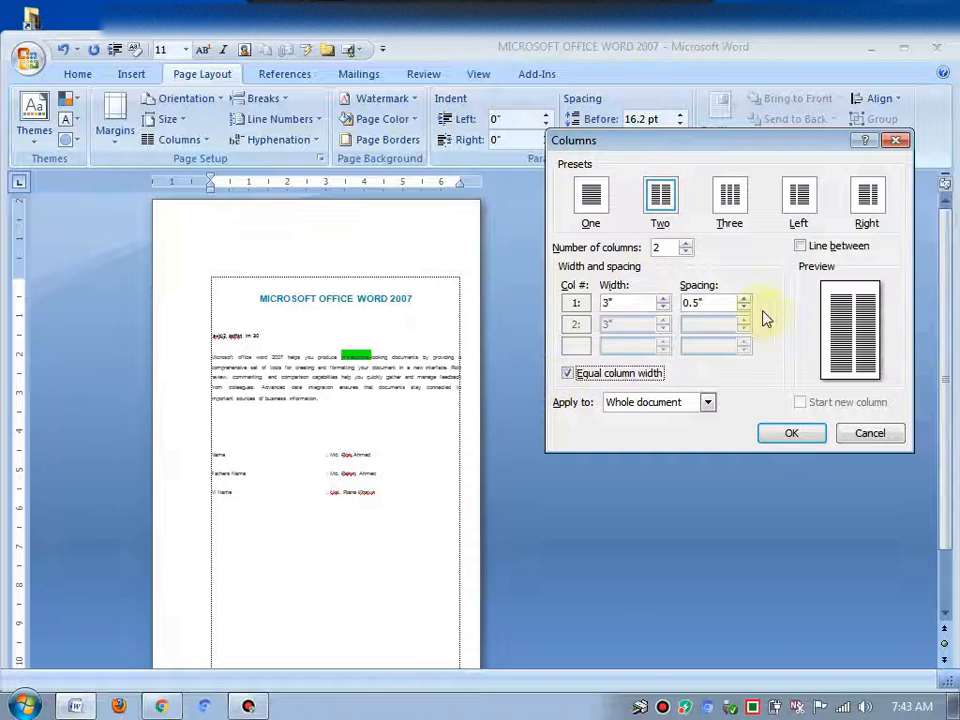
click(789, 433)
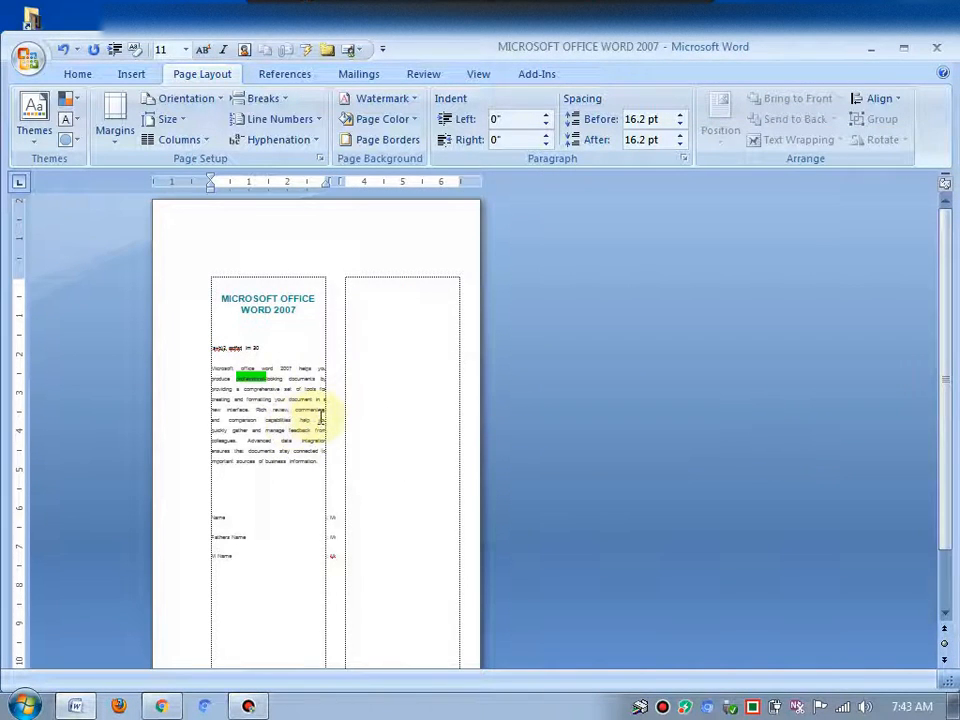
Change the document to a single column through the More Columns dialog
click(280, 351)
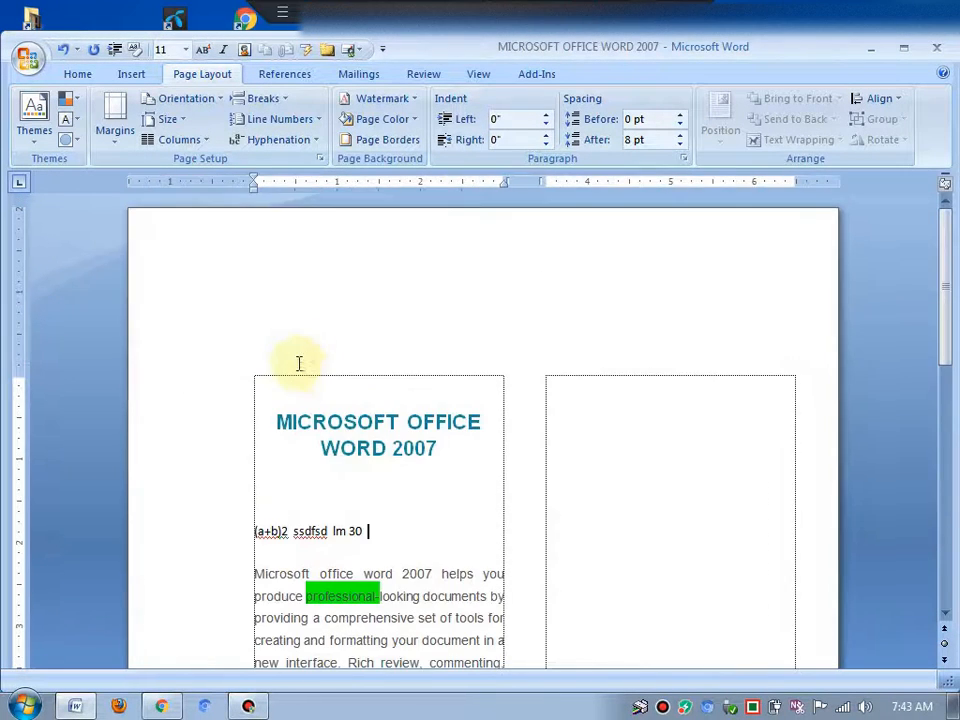
ctrl+scroll(300, 360, up, 6)
ctrl+scroll(443, 385, up, 2)
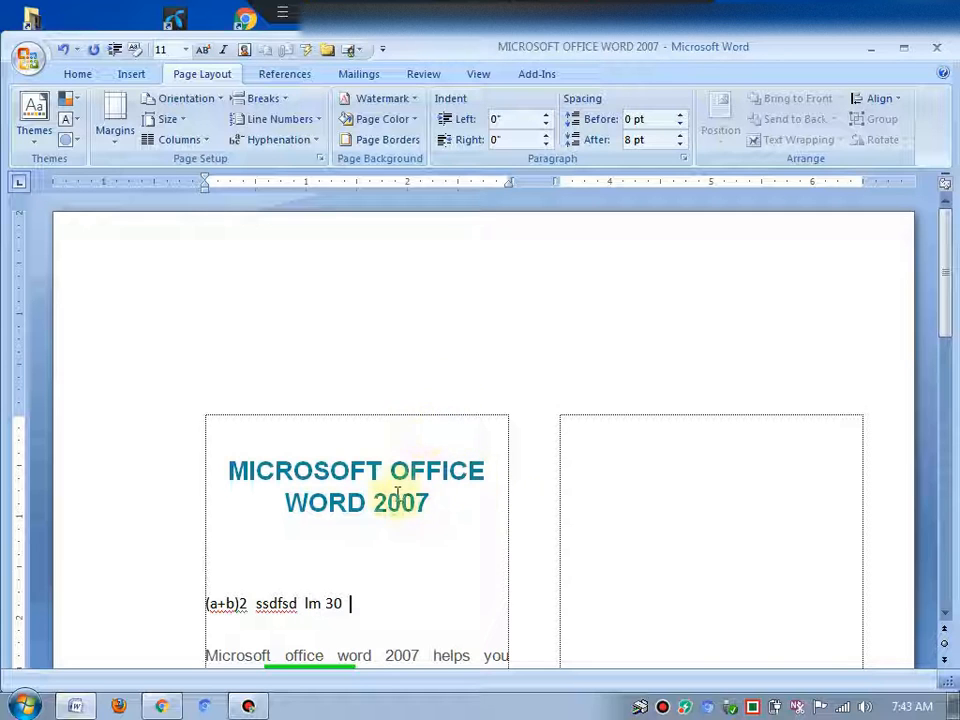
scroll(460, 456, down, 2)
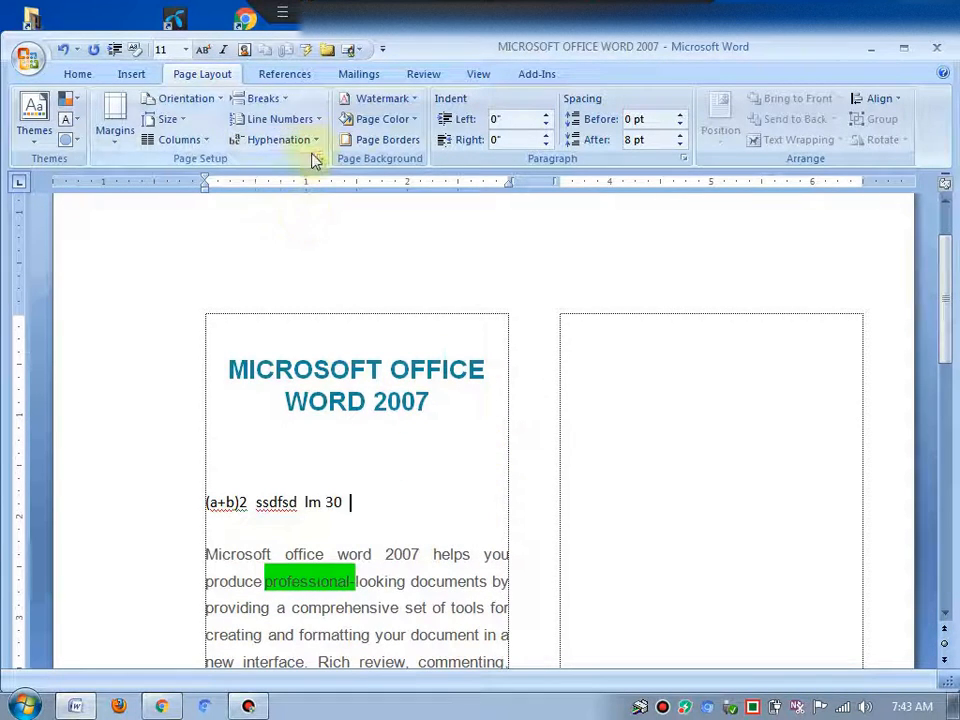
click(170, 145)
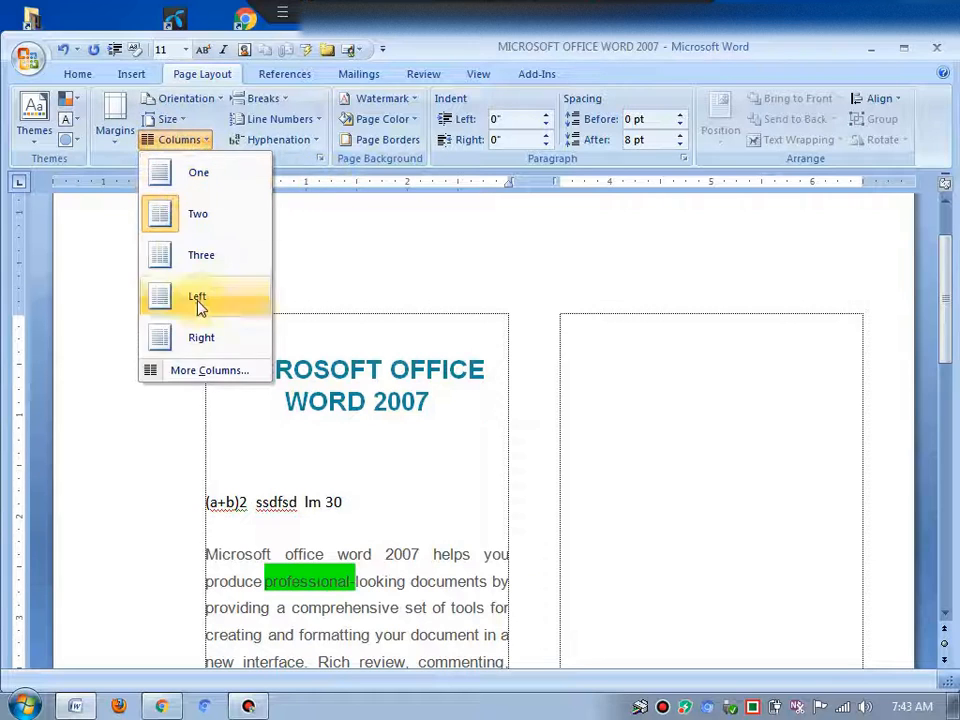
click(240, 372)
click(685, 252)
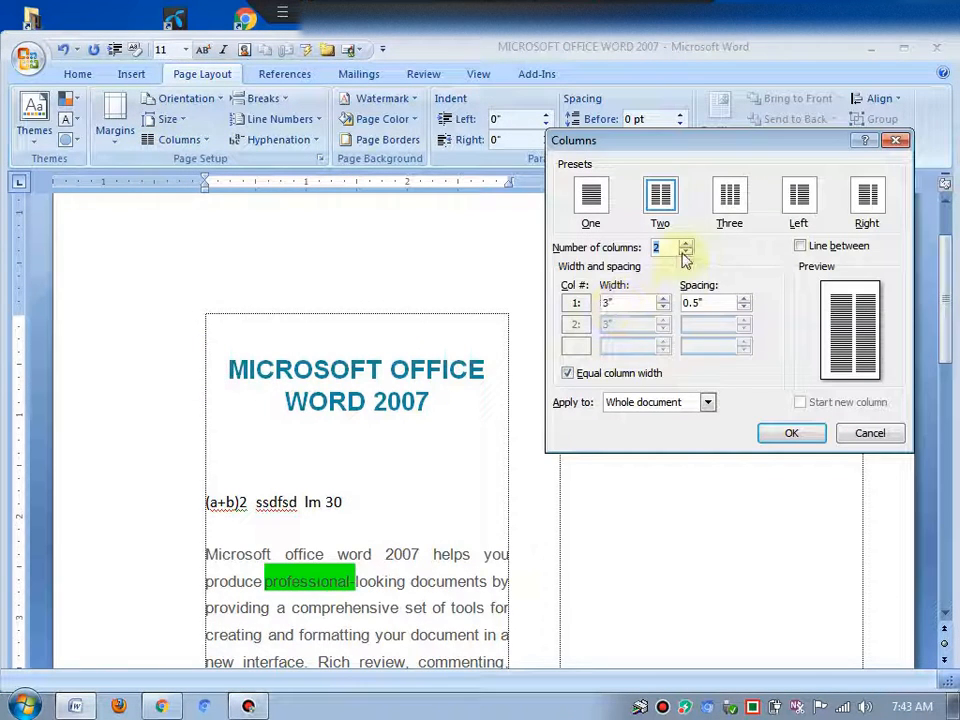
click(776, 436)
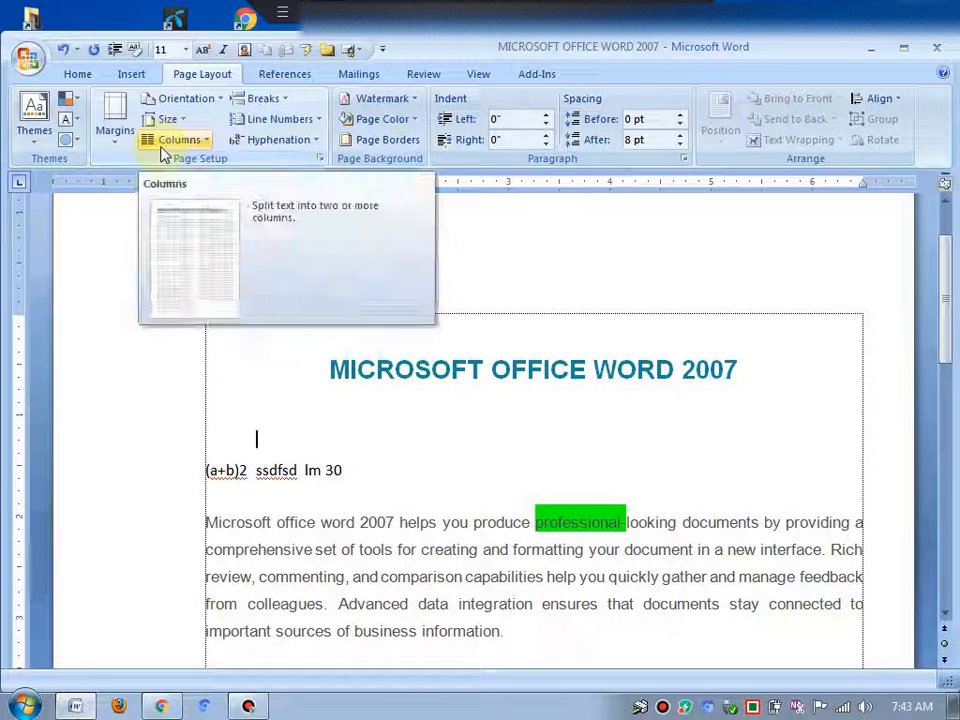
Switch the document back to the Two column layout
click(263, 98)
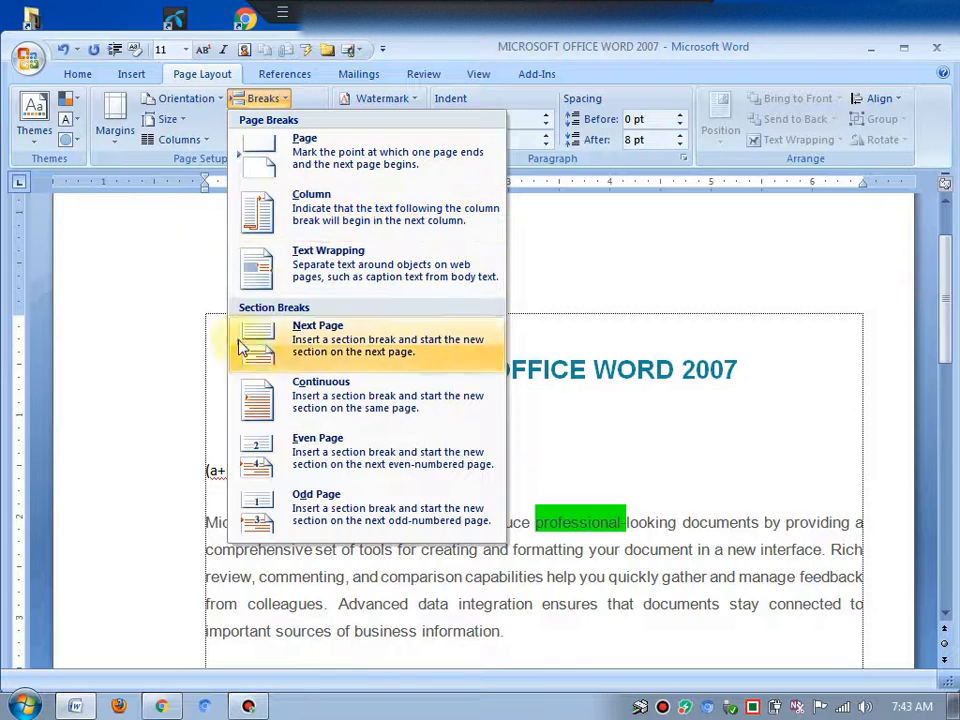
click(172, 140)
click(185, 212)
scroll(463, 429, down, 10)
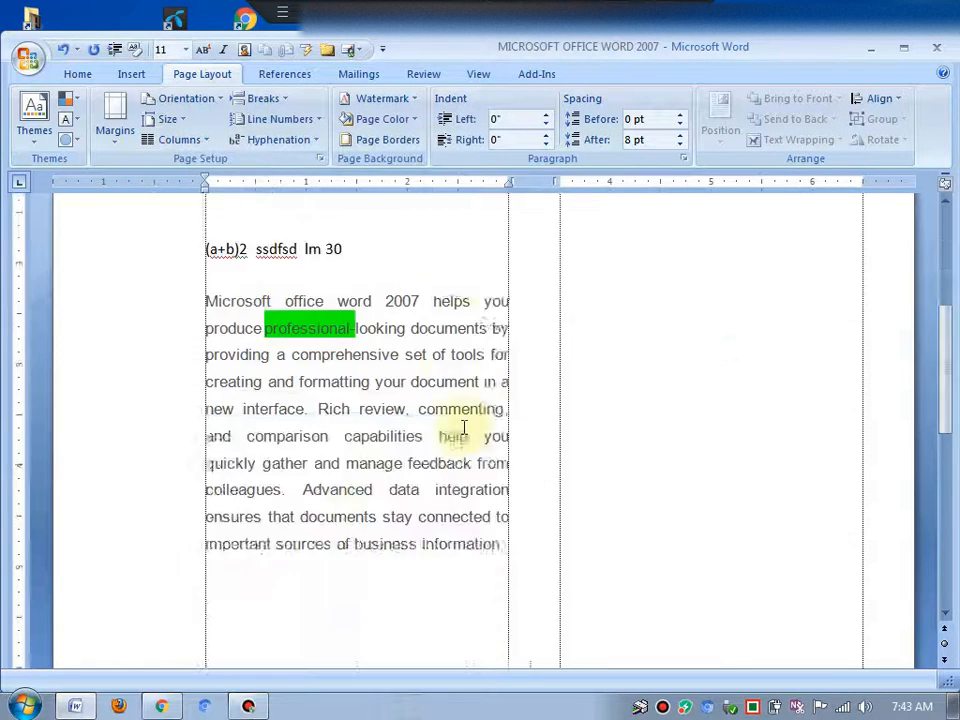
Insert two blank lines before the M Name value in the name list
click(330, 366)
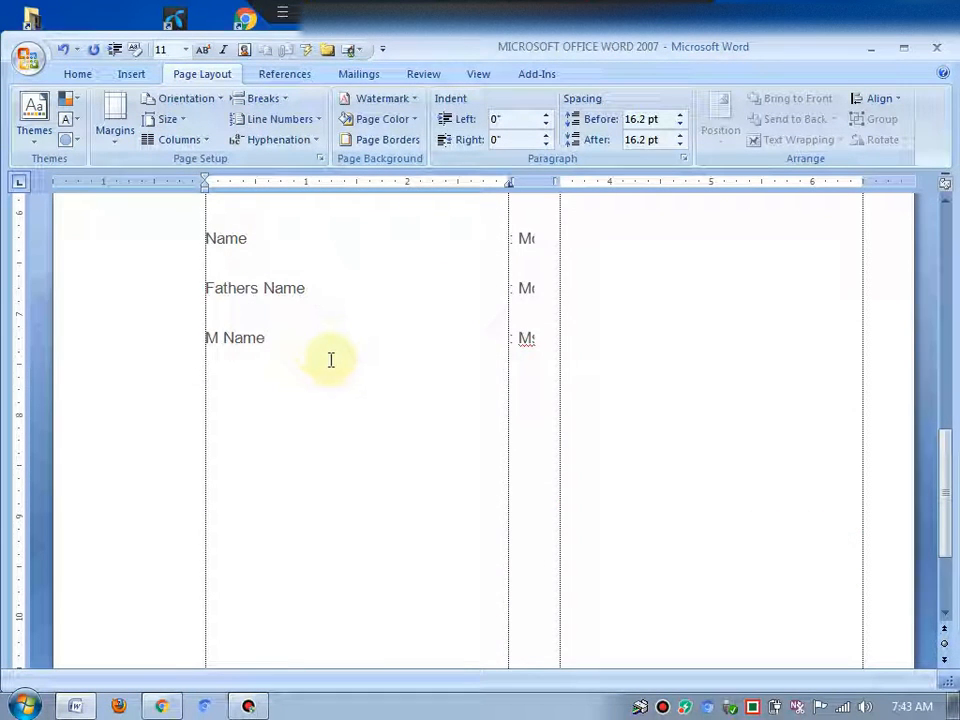
scroll(312, 350, down, 4)
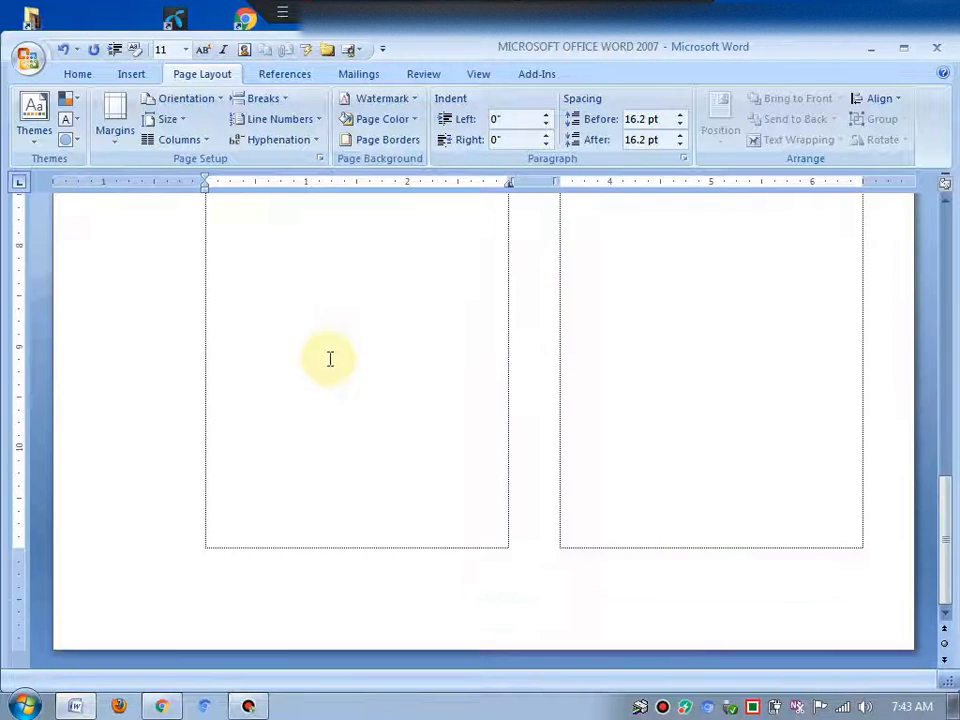
scroll(330, 357, up, 5)
key(Return)
key(Return)
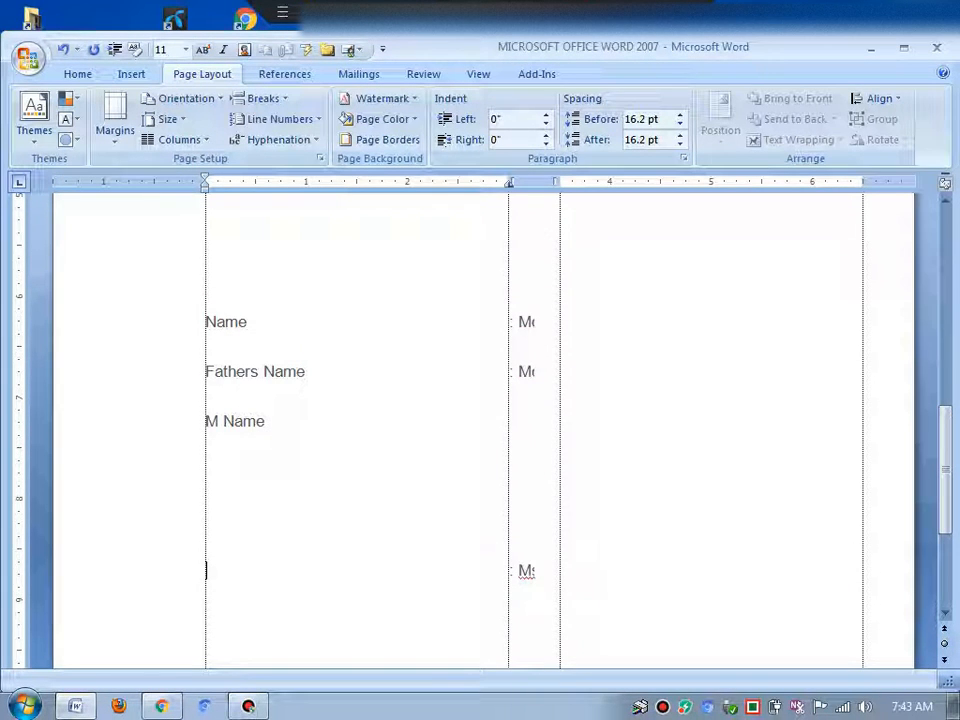
scroll(600, 422, up, 15)
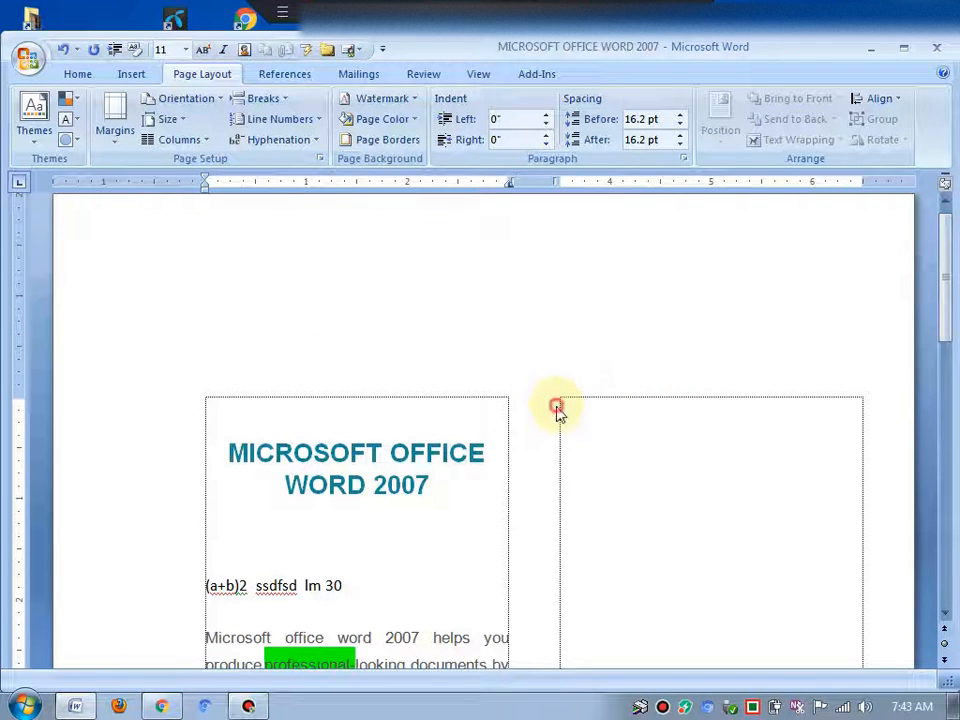
Insert a column break at the bottom of the first column
click(564, 413)
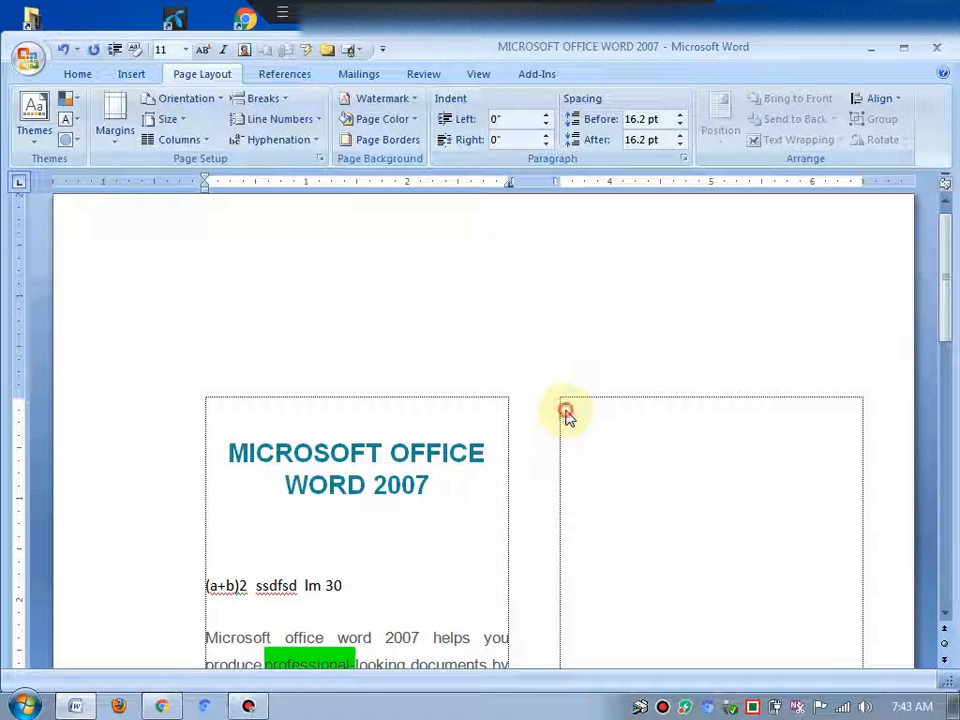
scroll(574, 454, down, 15)
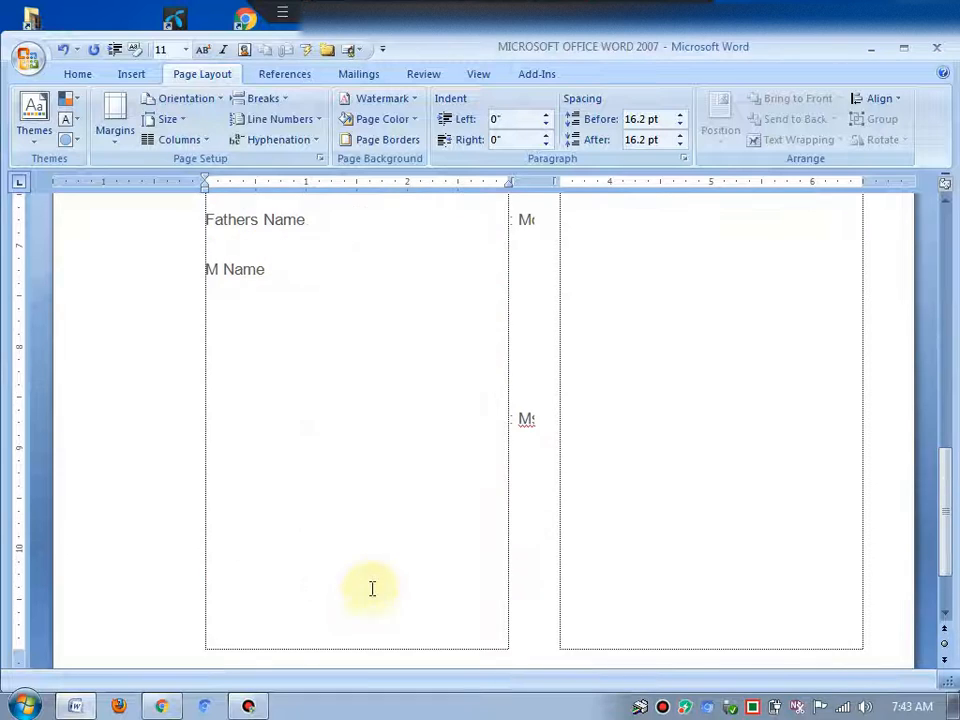
click(266, 459)
scroll(261, 553, down, 2)
click(238, 504)
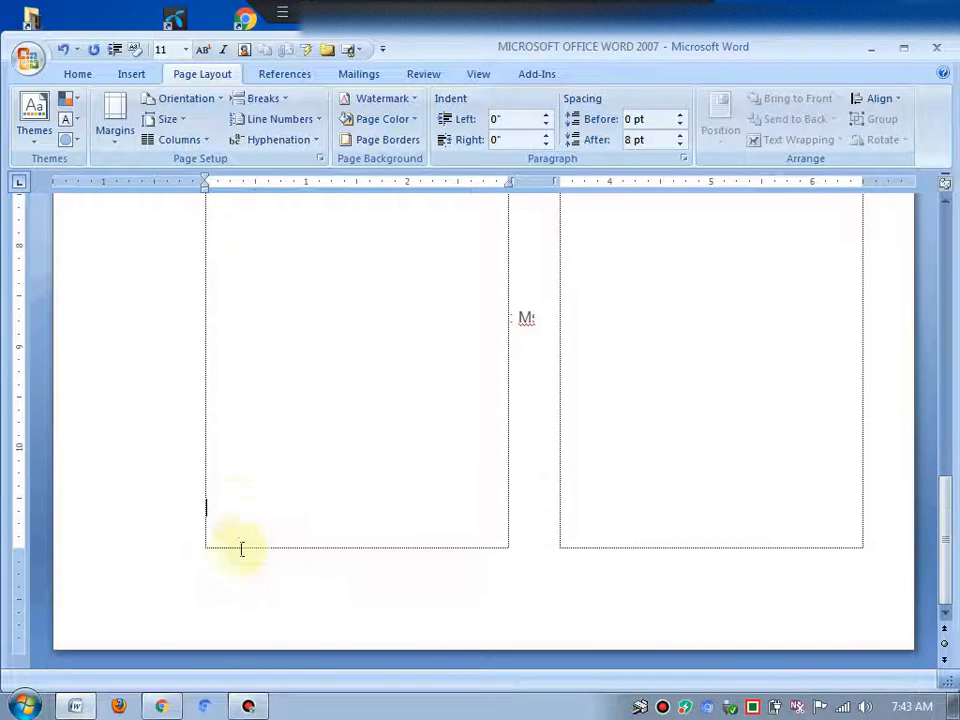
double_click(231, 536)
click(242, 527)
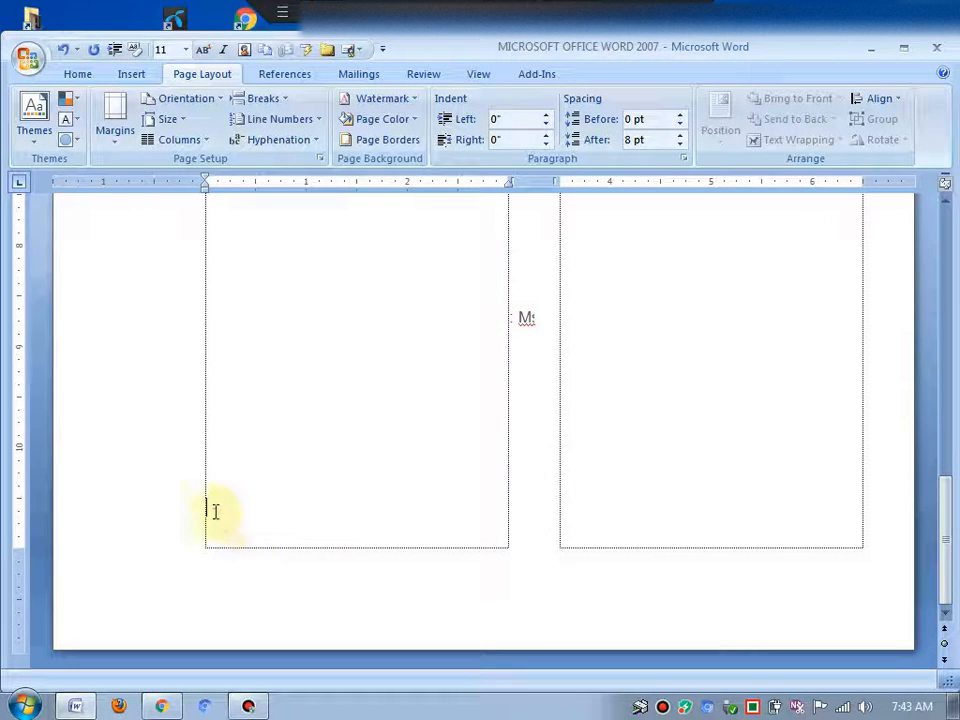
click(245, 98)
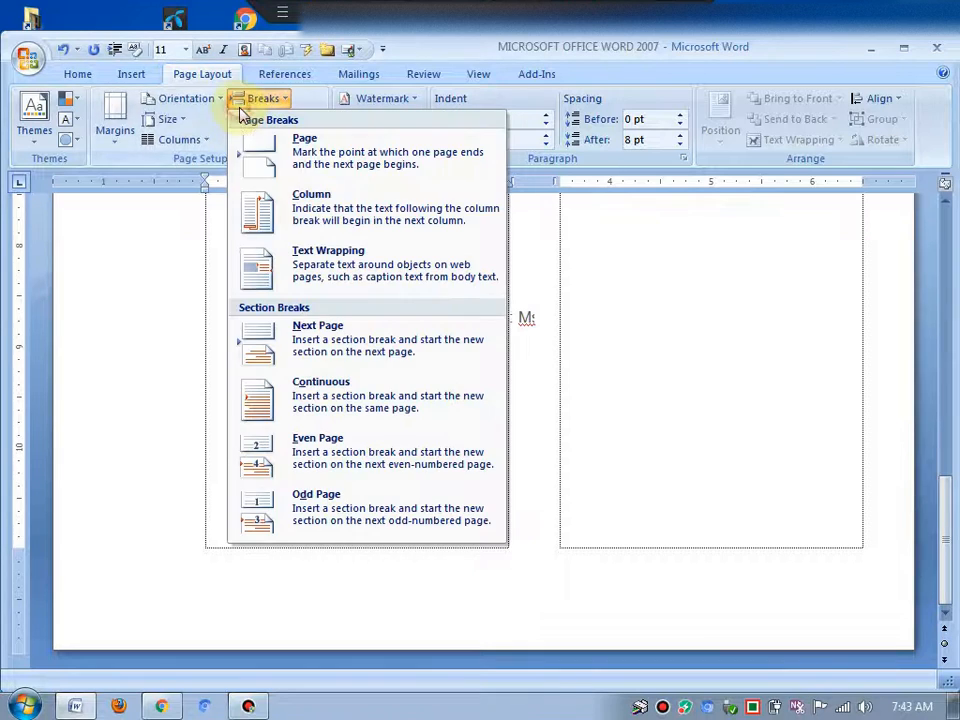
click(328, 218)
Type ZeZKe at the top of the second column
scroll(700, 397, up, 3)
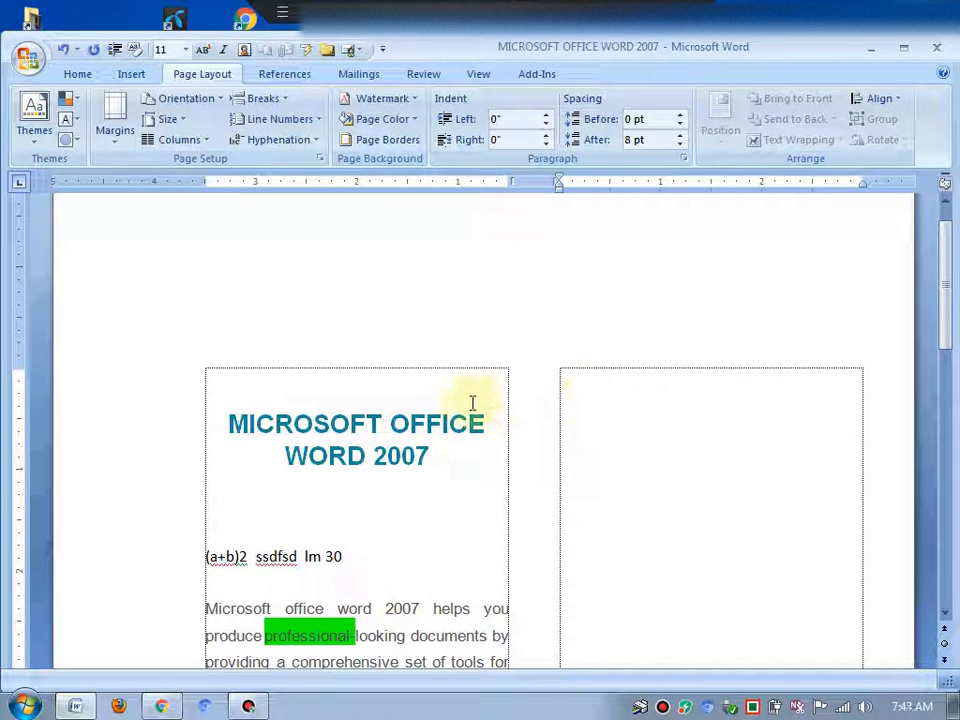
click(255, 98)
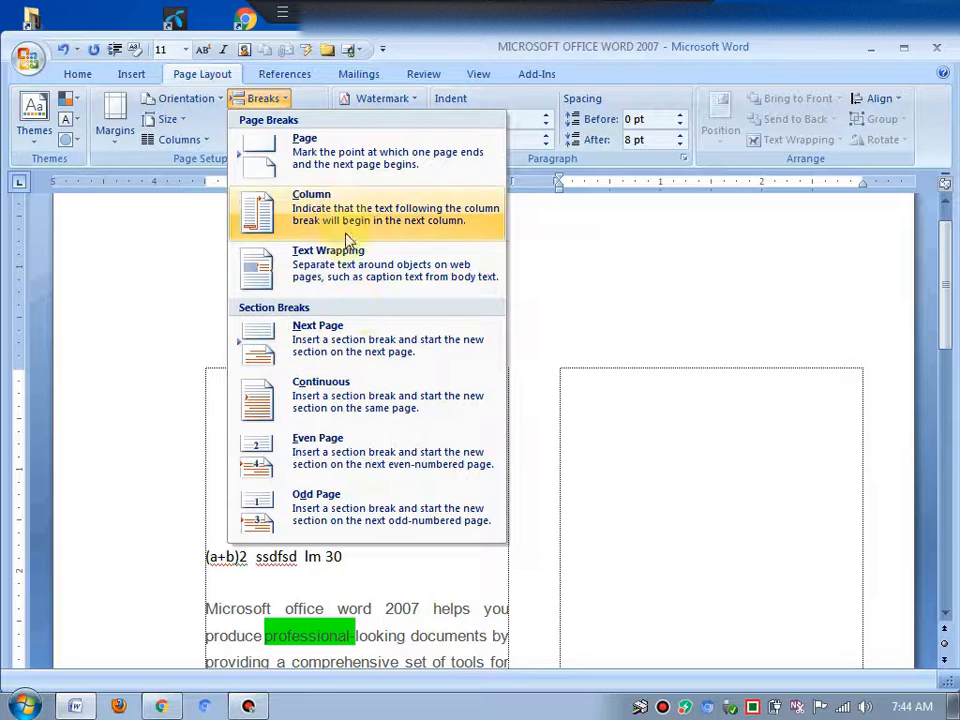
click(672, 398)
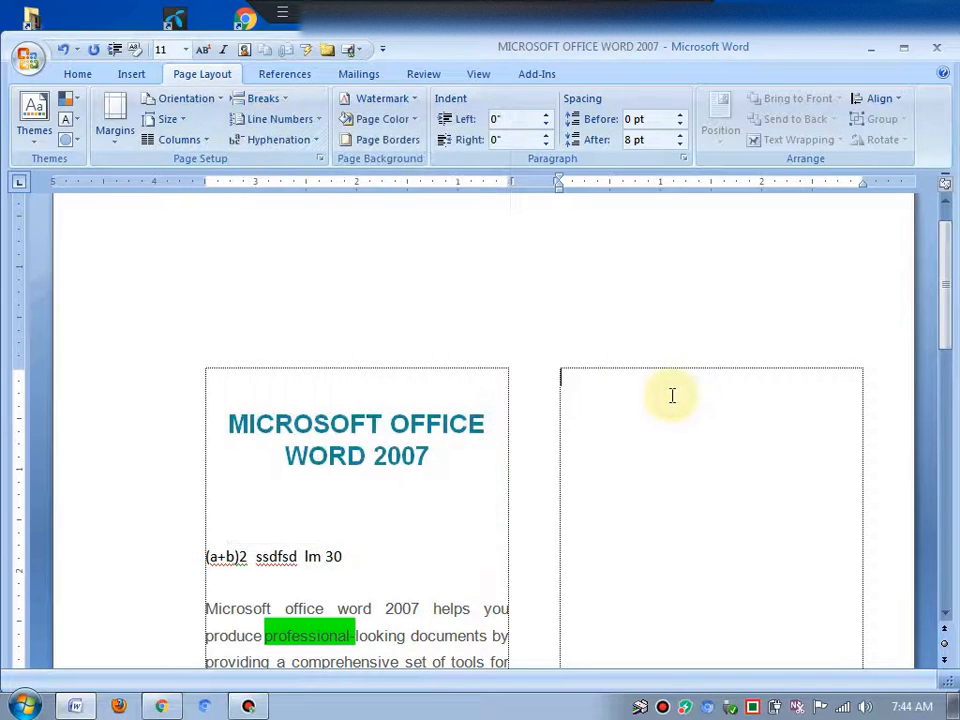
text(ZeZKe)
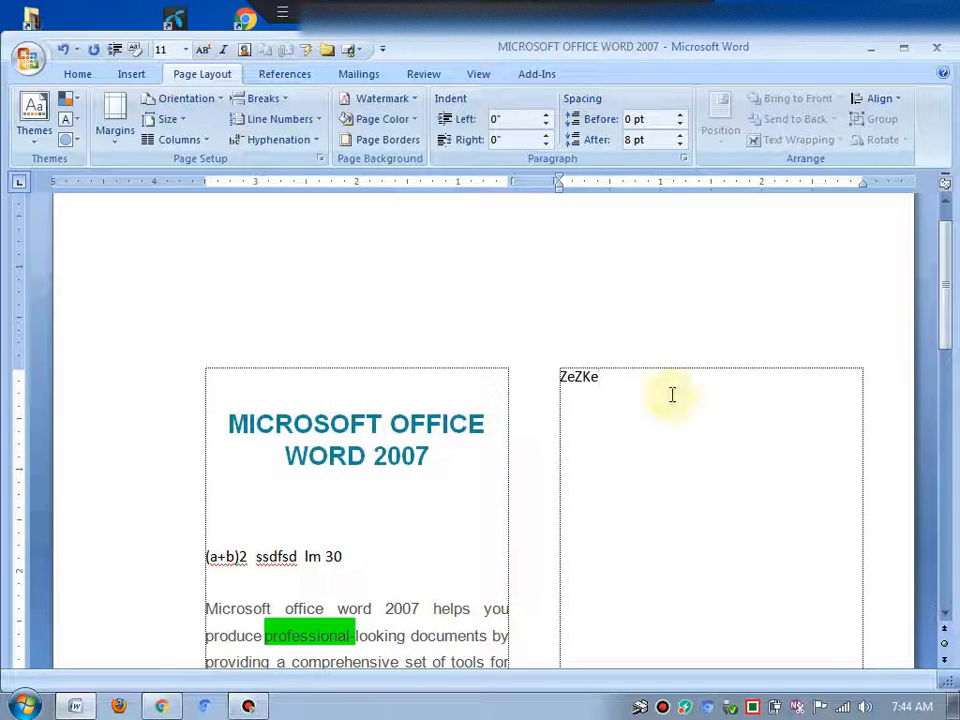
Insert a page break after the text in the second column
click(256, 98)
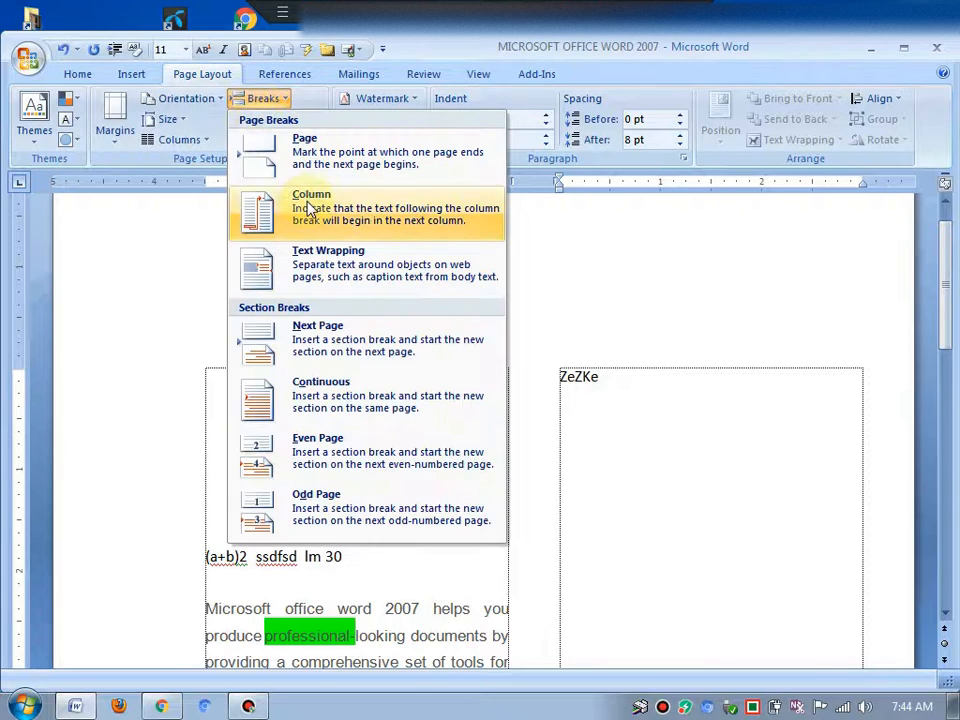
click(303, 160)
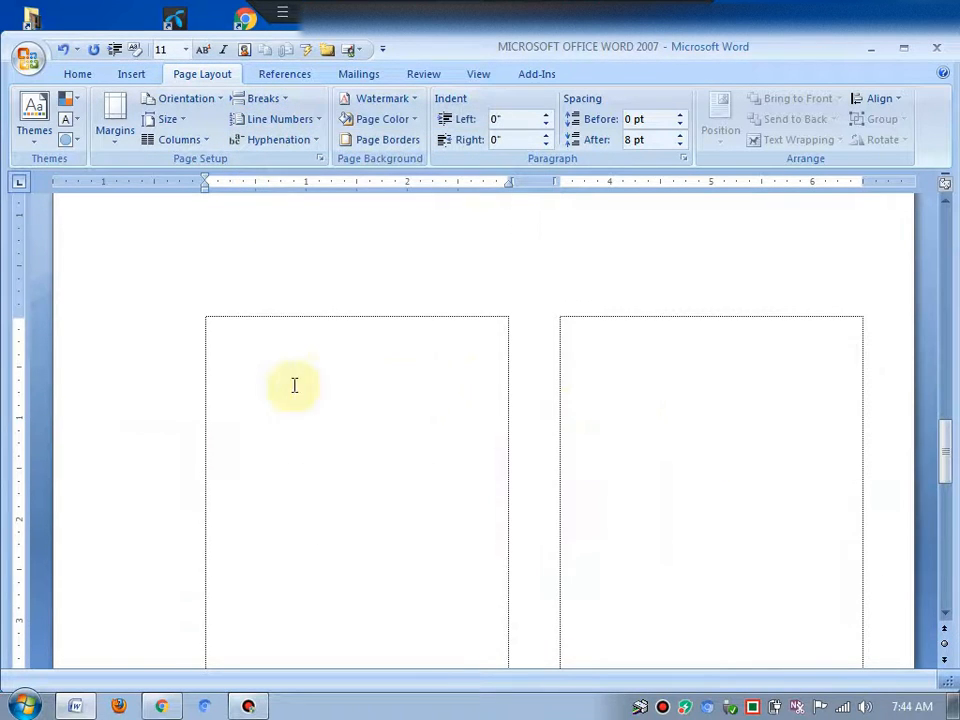
click(255, 347)
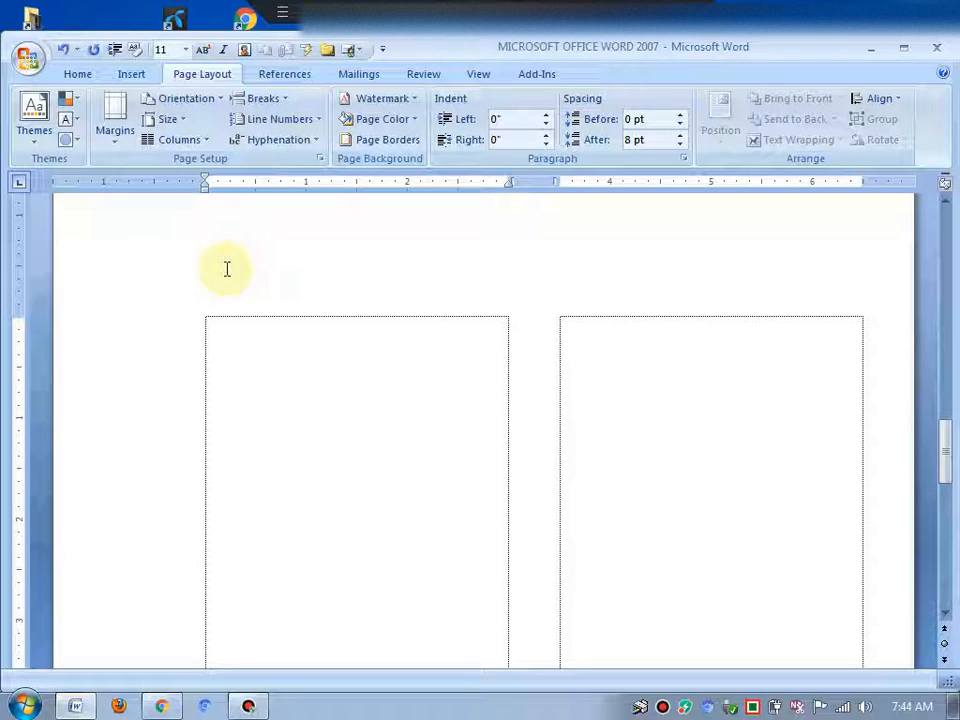
Set the layout to One column
click(264, 98)
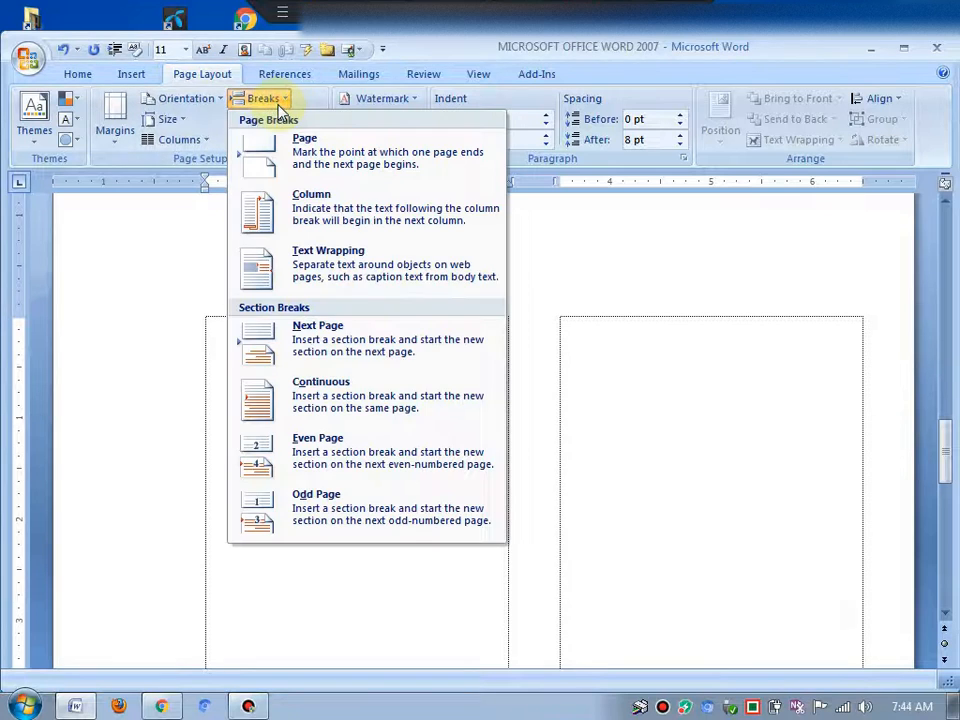
click(343, 575)
click(176, 140)
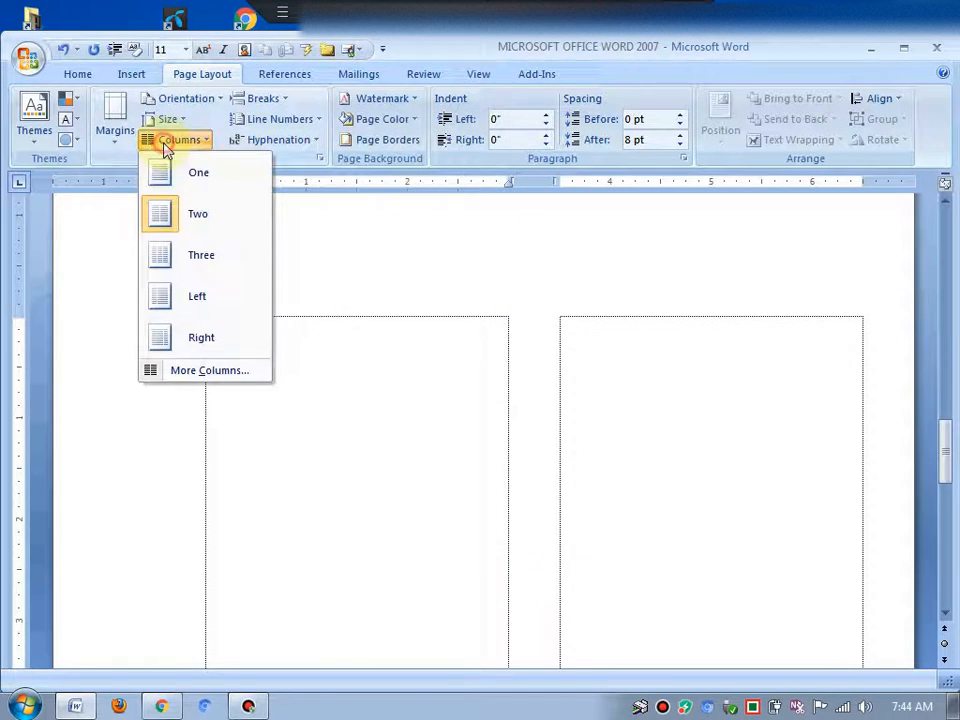
click(199, 180)
scroll(536, 425, up, 20)
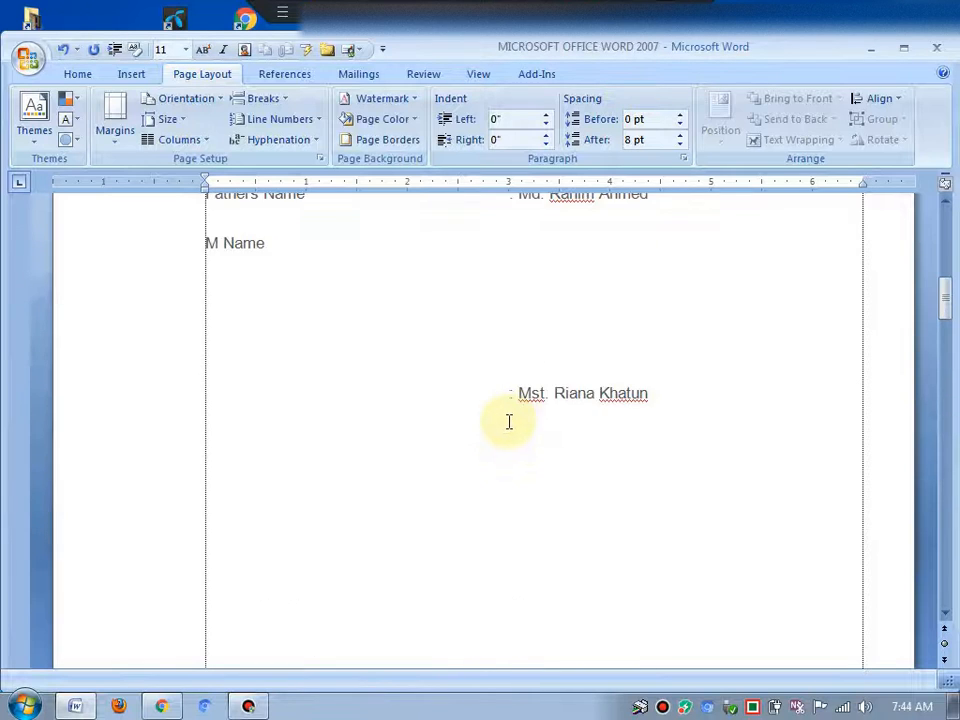
click(392, 662)
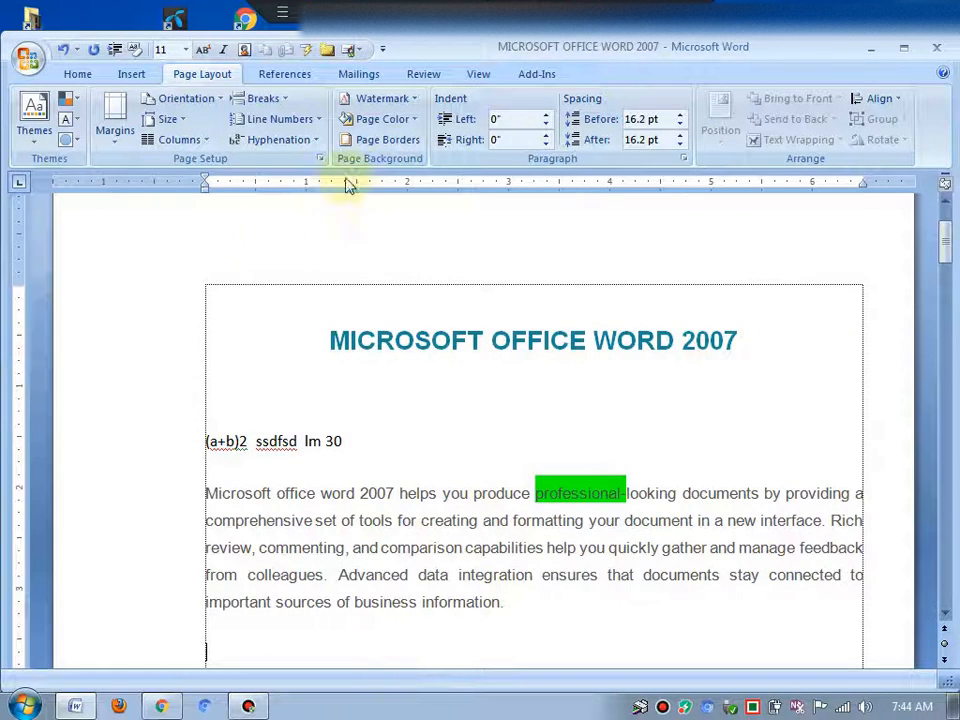
click(255, 98)
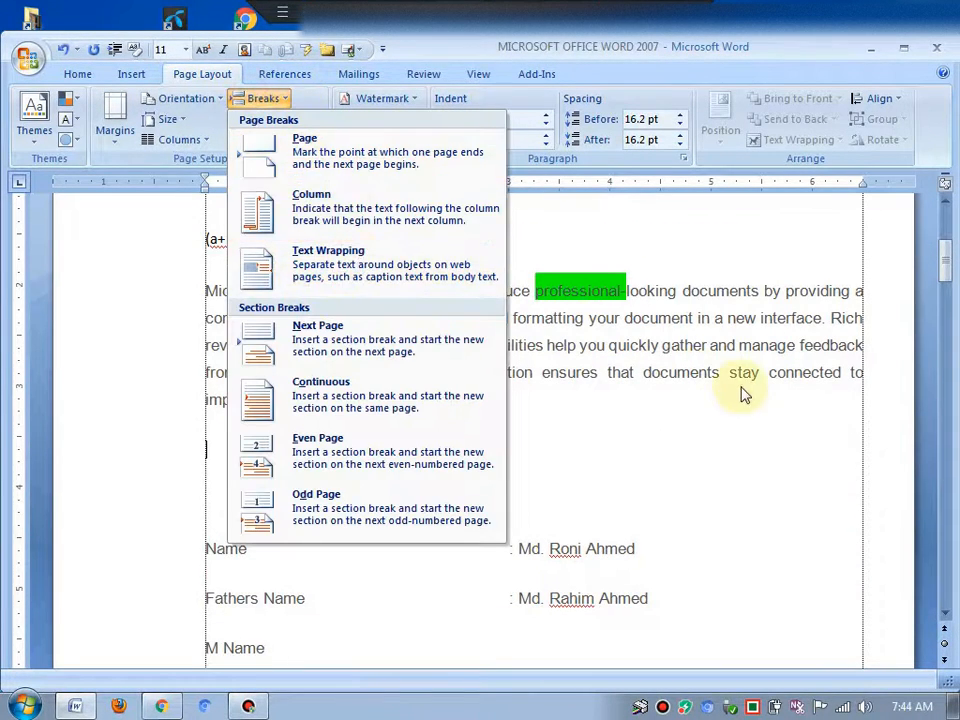
click(708, 428)
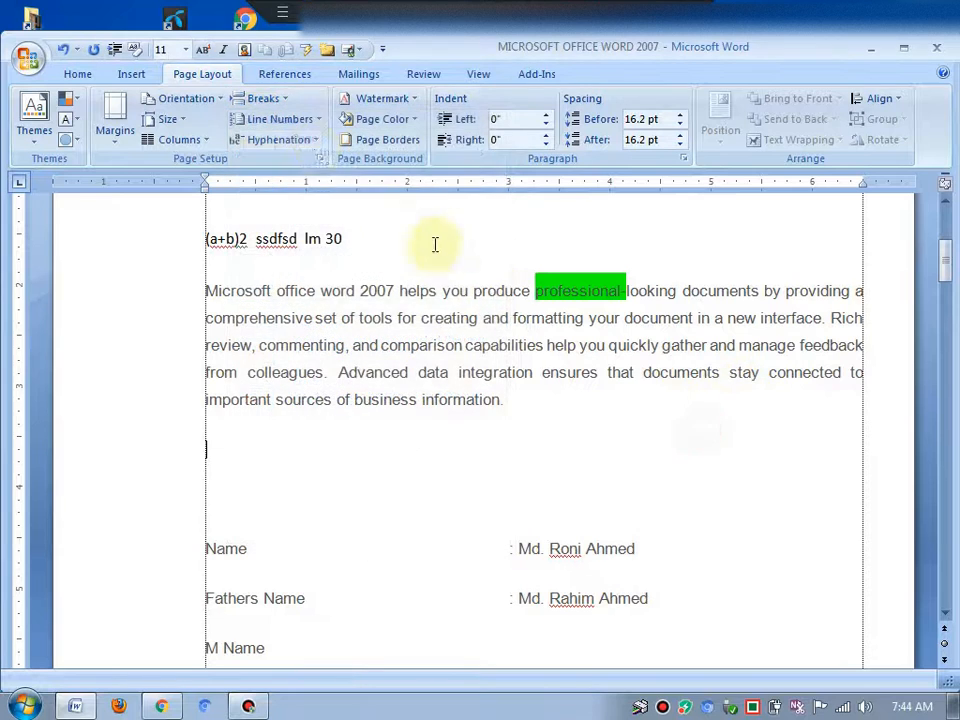
Apply continuous line numbering to the document
click(280, 120)
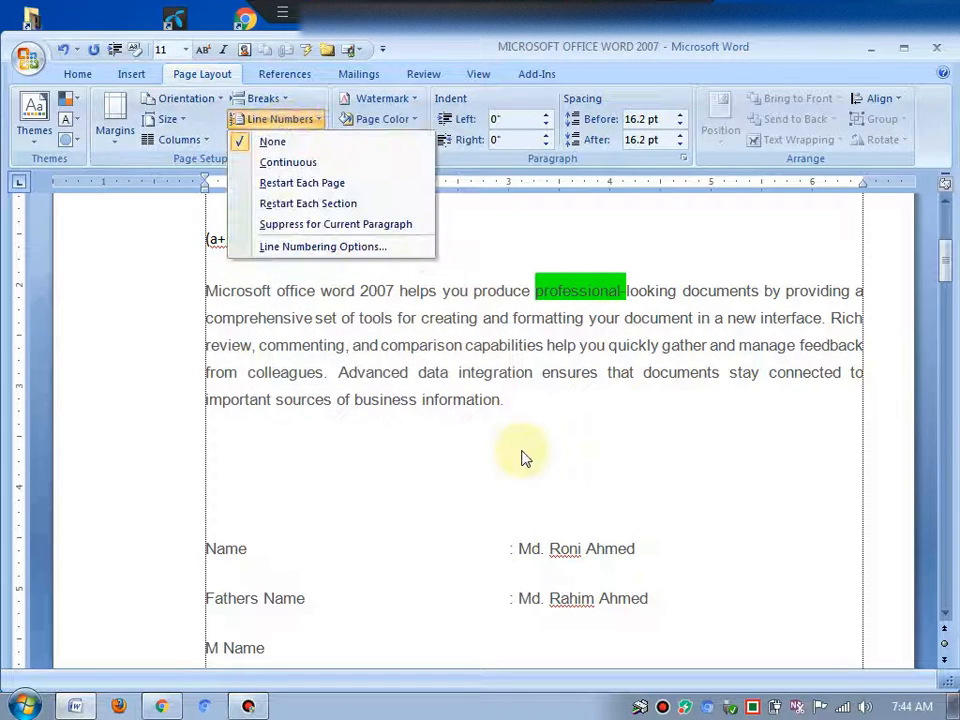
click(315, 163)
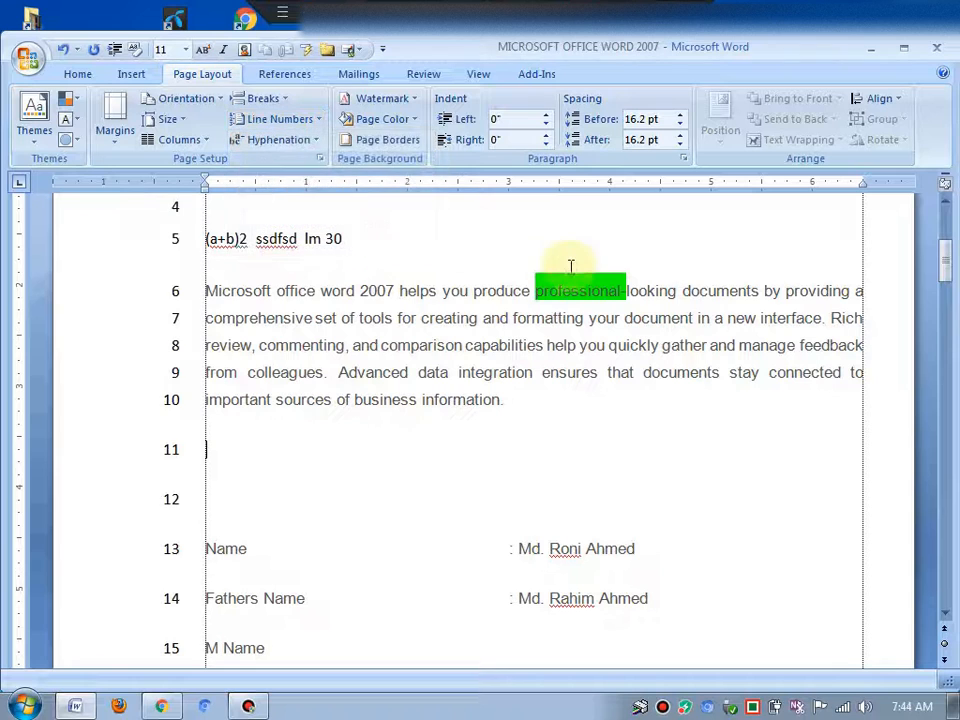
click(371, 452)
scroll(319, 403, down, 6)
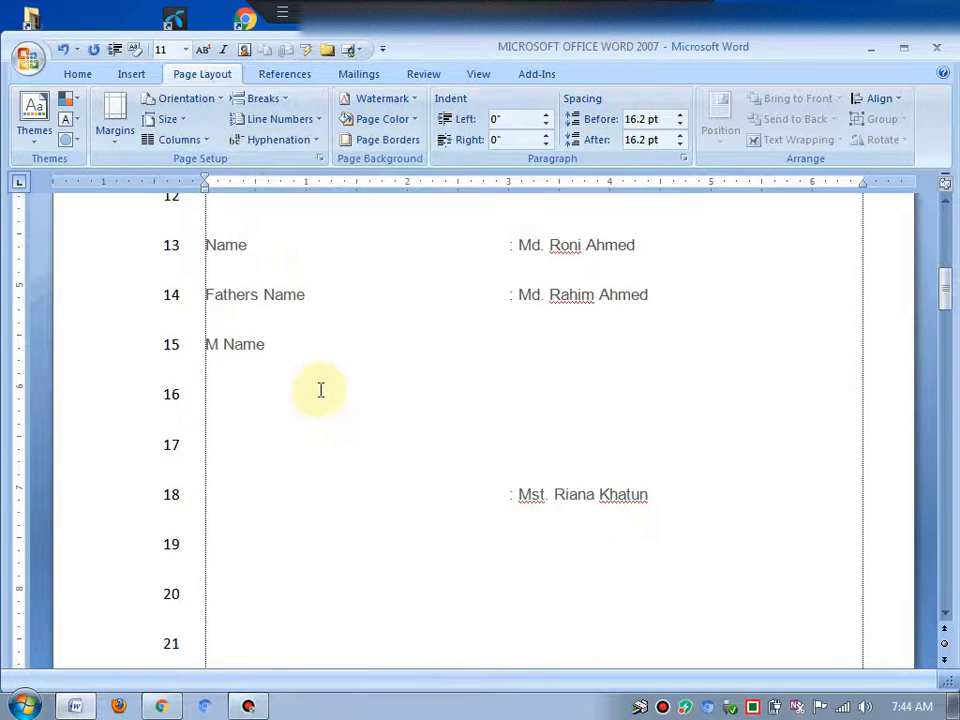
scroll(319, 388, up, 5)
Switch line numbering to Restart Each Page, then turn line numbering off again
click(288, 120)
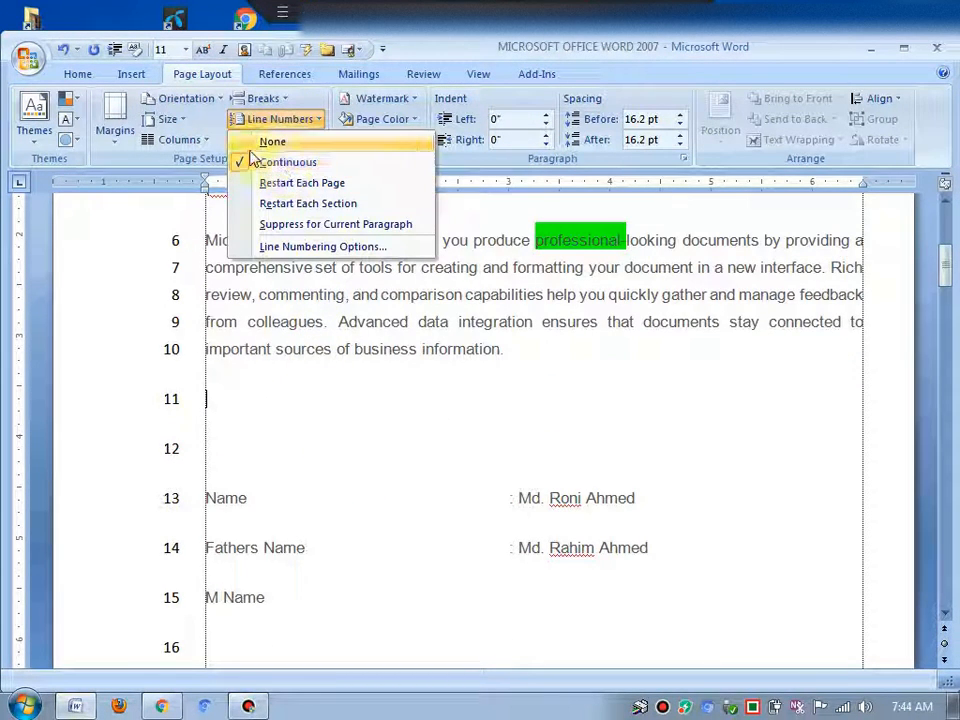
click(266, 182)
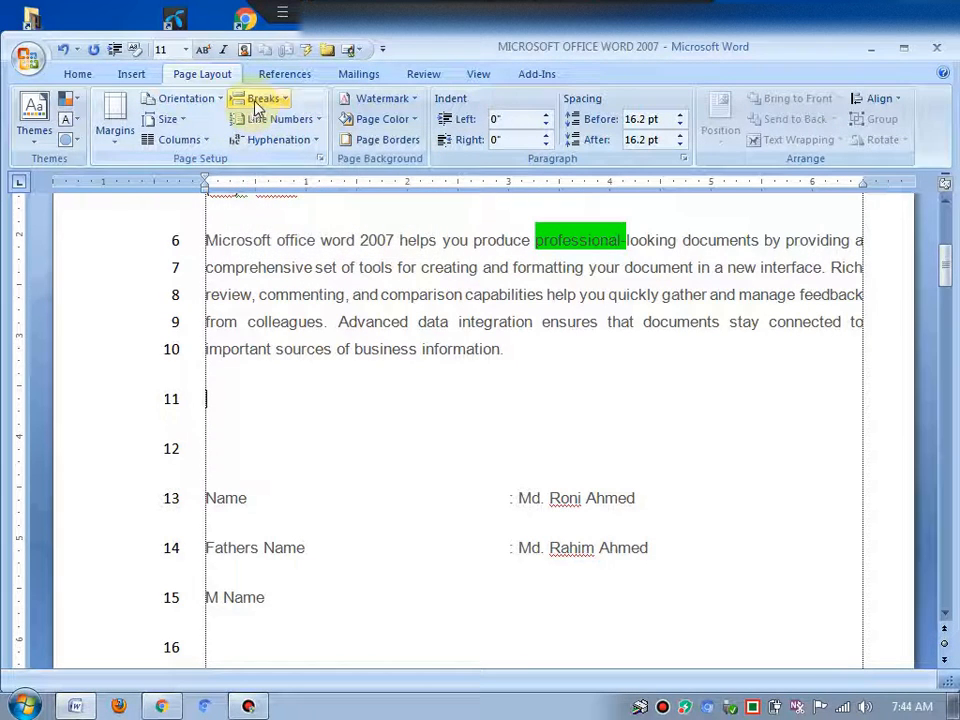
click(285, 119)
click(268, 142)
click(355, 349)
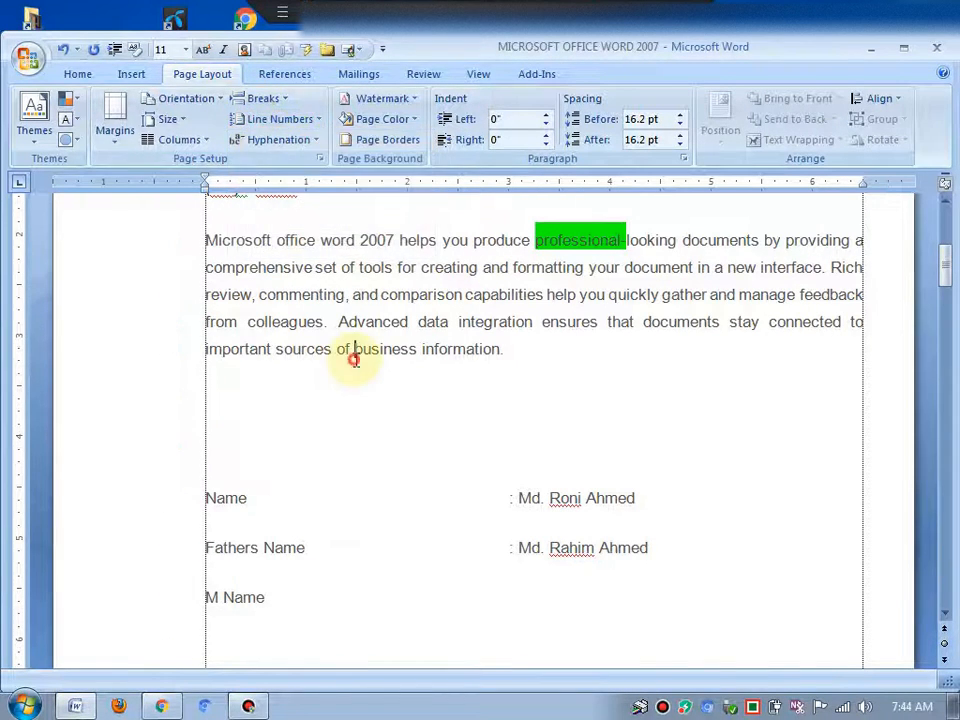
Open the custom watermark settings and choose a text watermark
click(400, 100)
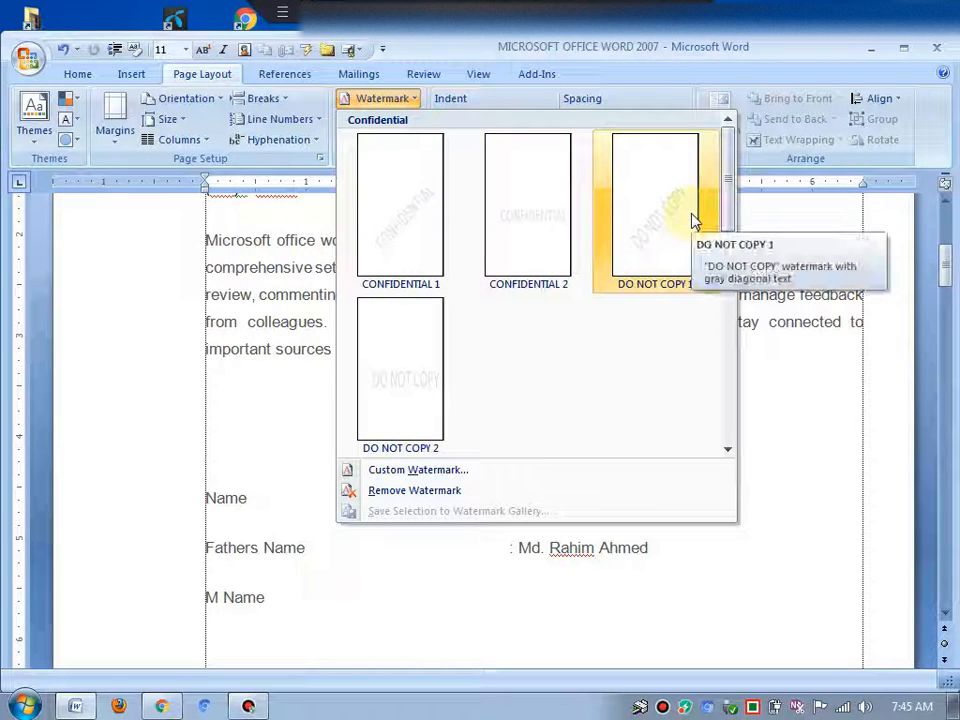
click(362, 107)
click(362, 105)
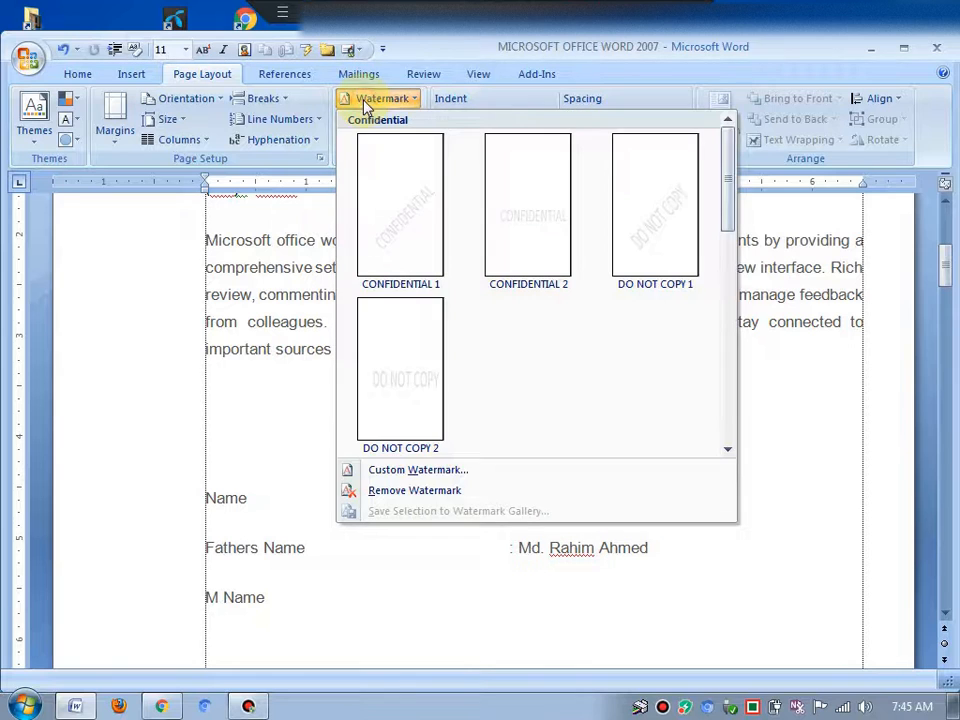
click(446, 472)
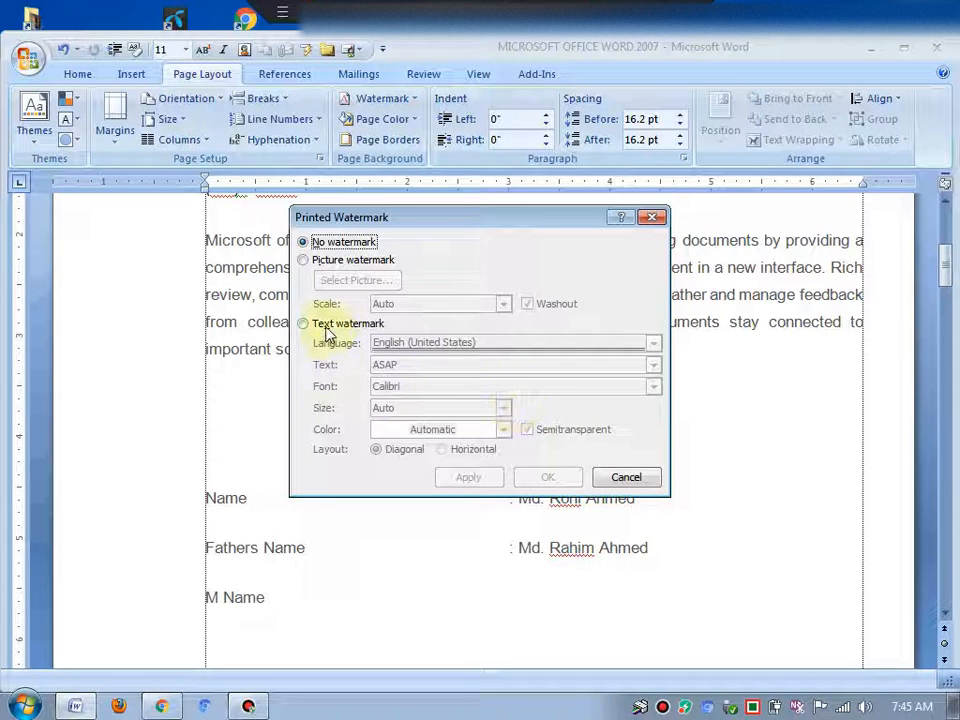
click(304, 324)
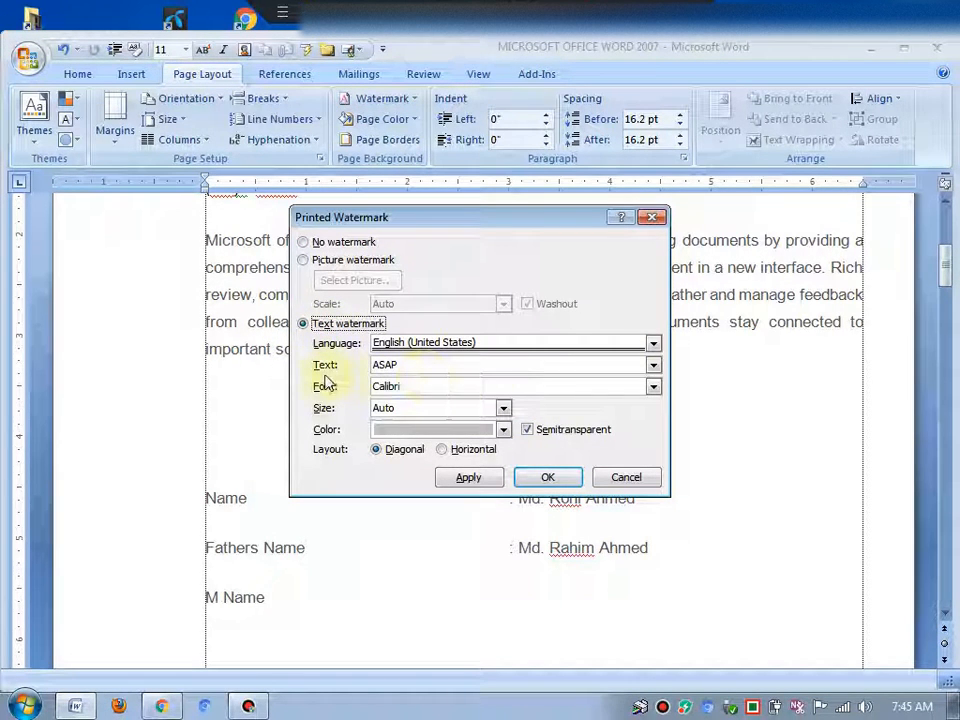
Set the watermark text to Training Video Studio
double_click(386, 364)
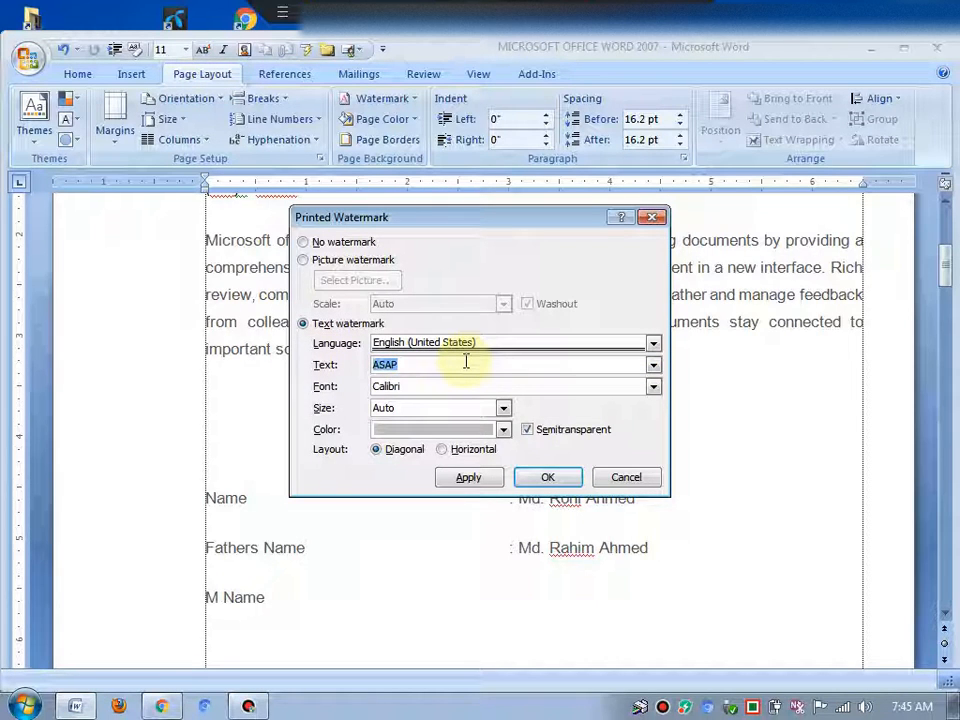
text(Y)
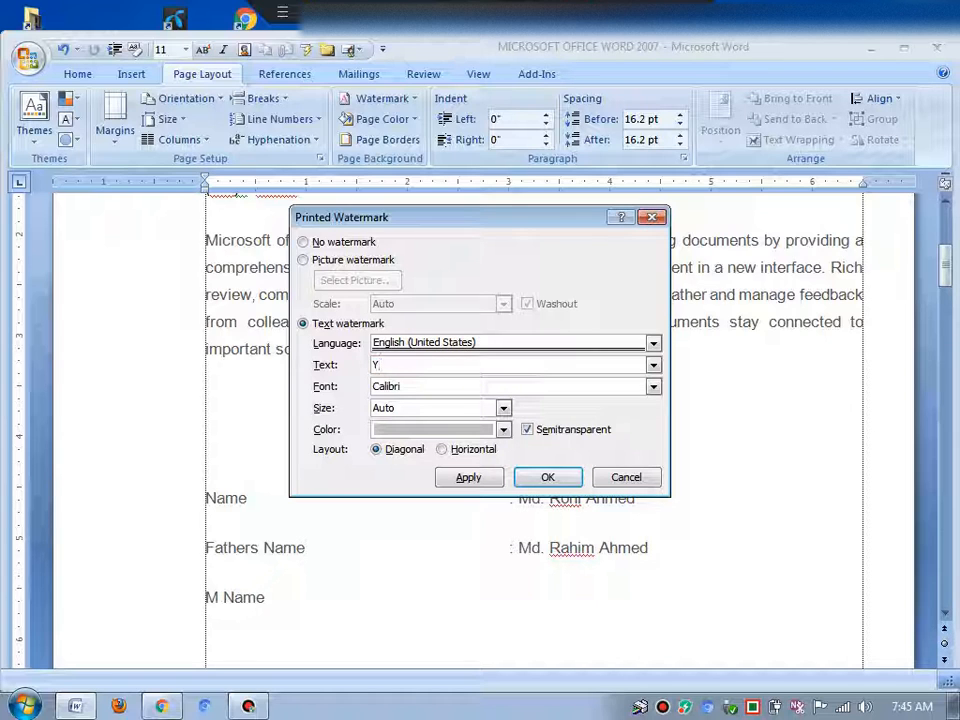
key(BackSpace)
text(Y)
key(BackSpace)
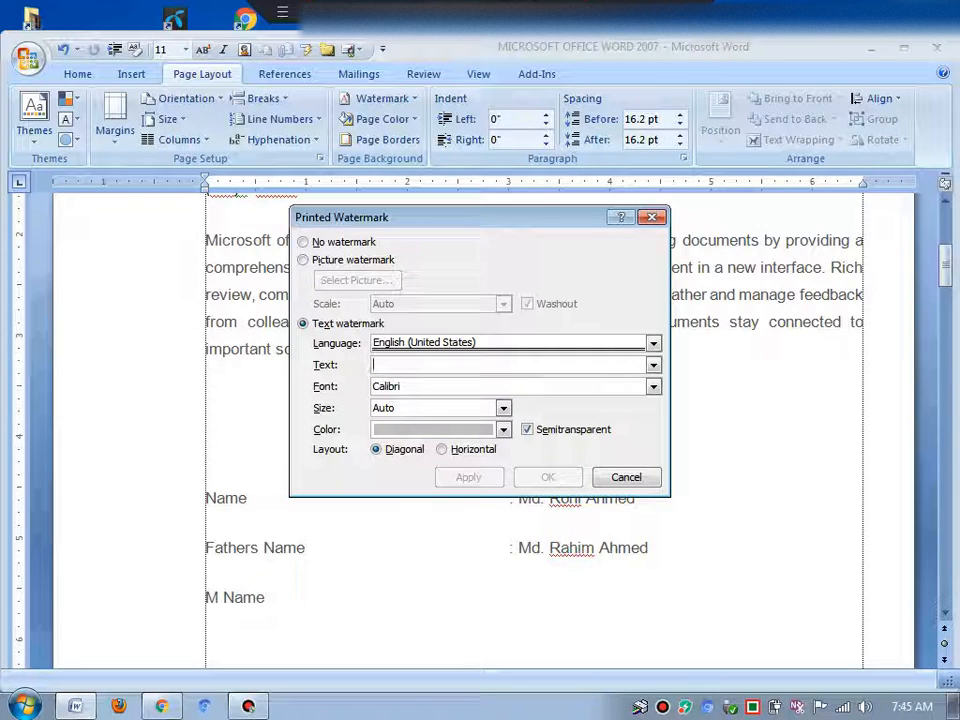
text(T)
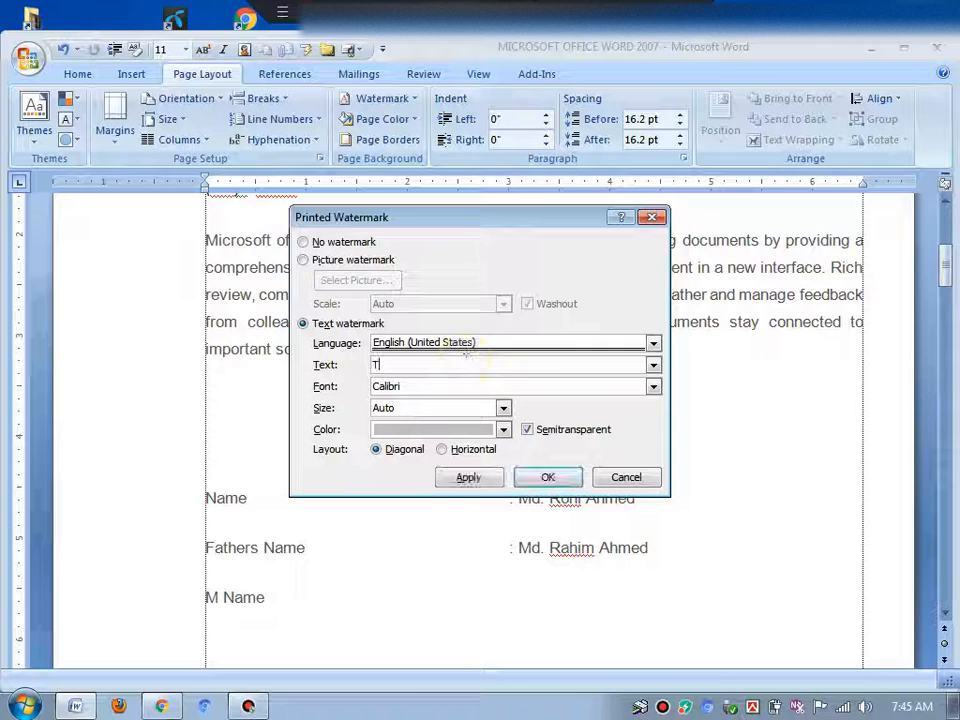
text(raining)
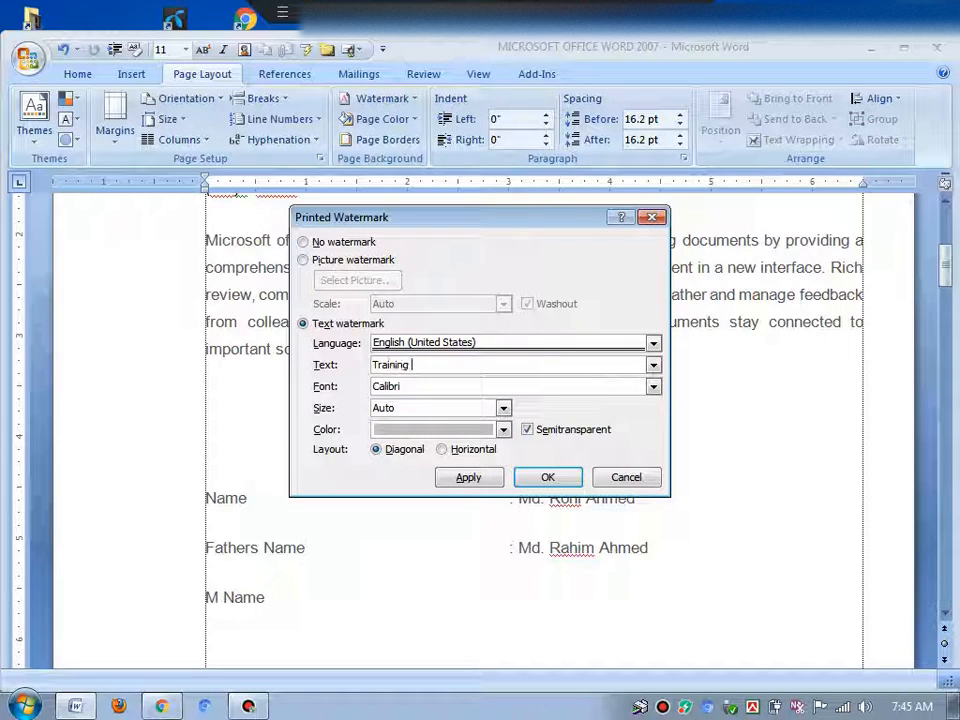
text( Video )
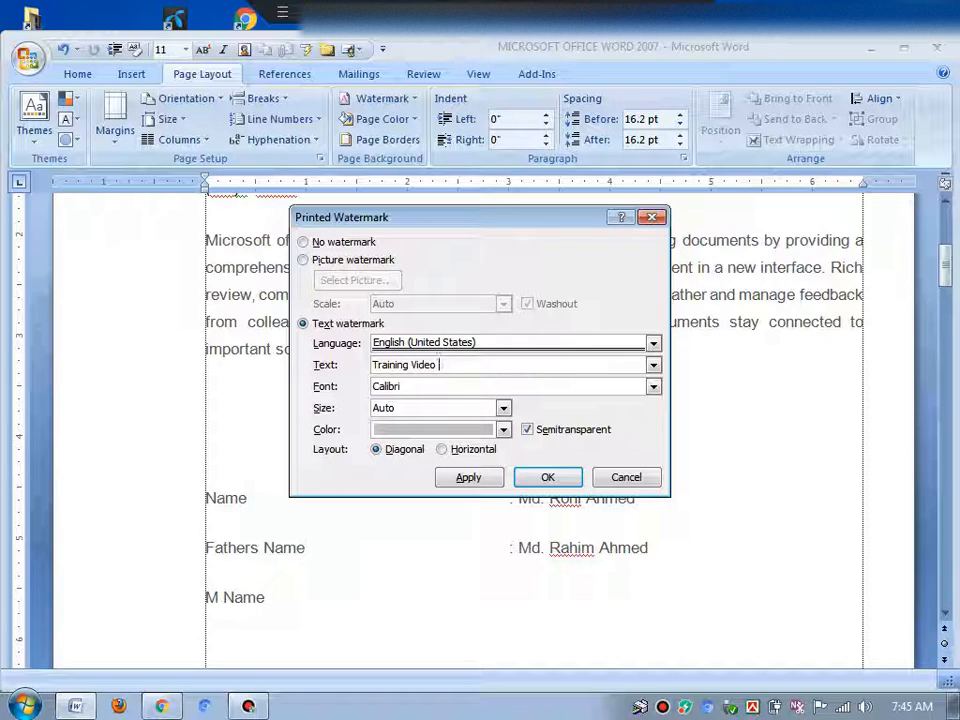
text(Studio)
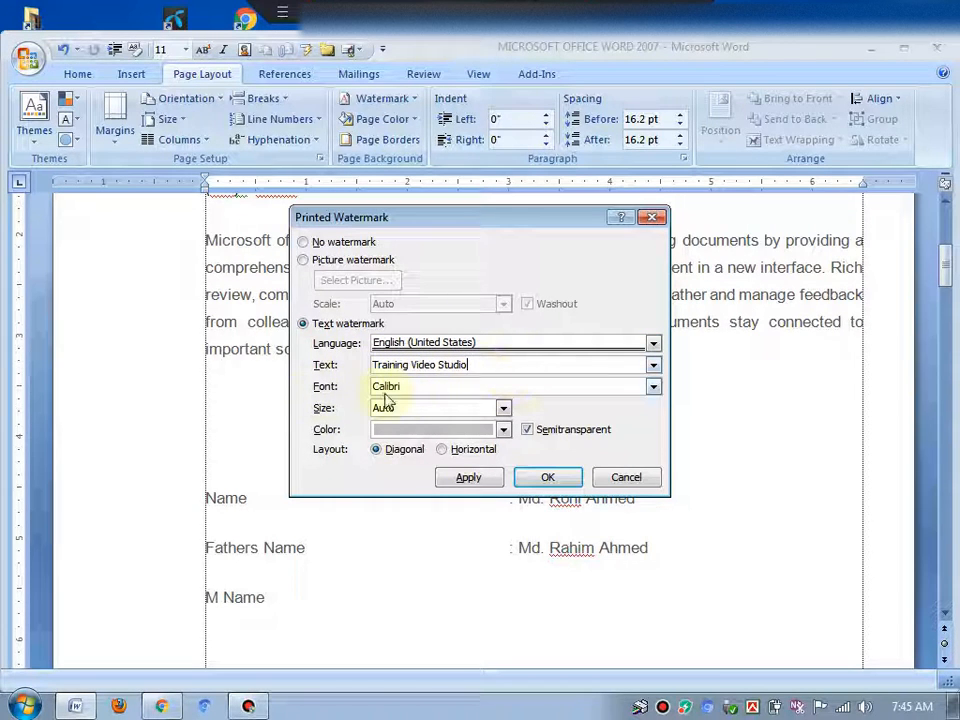
Browse the watermark font and size options
click(655, 387)
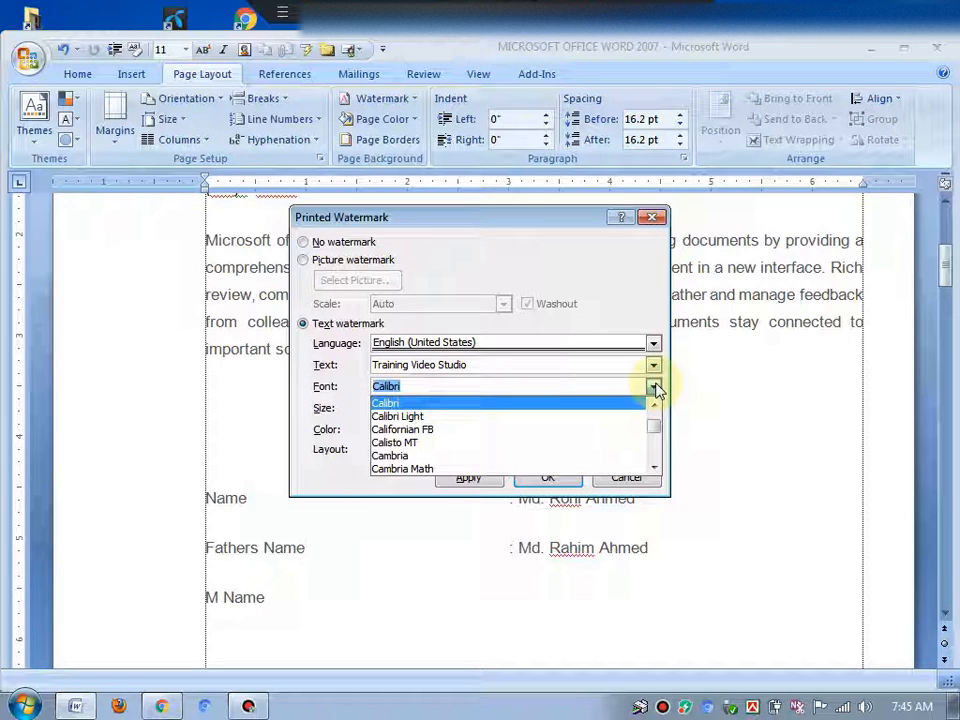
click(657, 389)
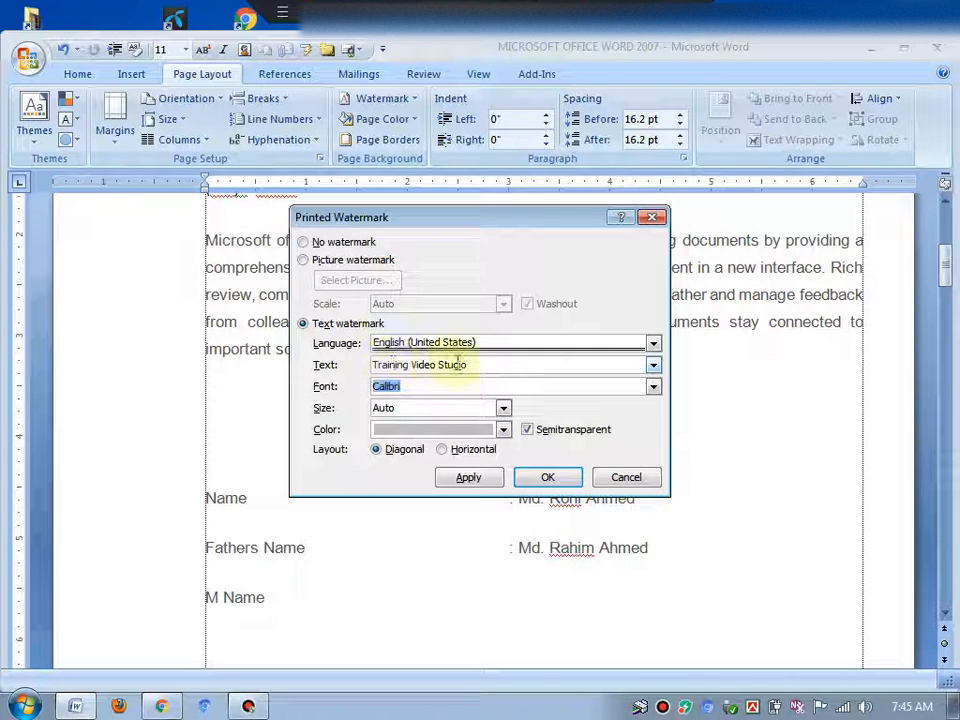
click(653, 387)
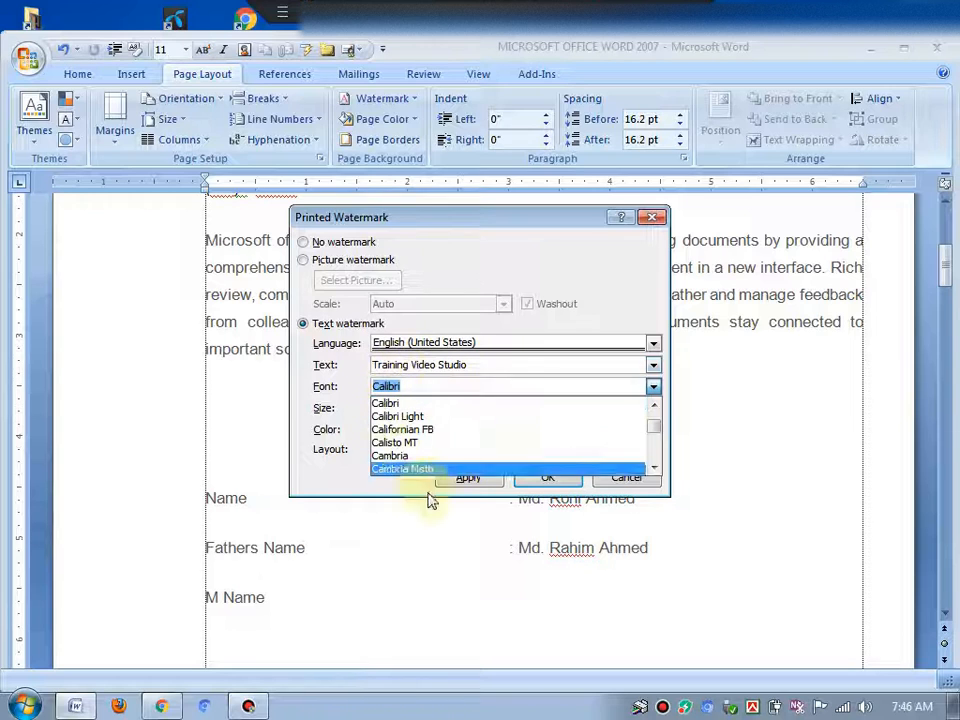
click(654, 390)
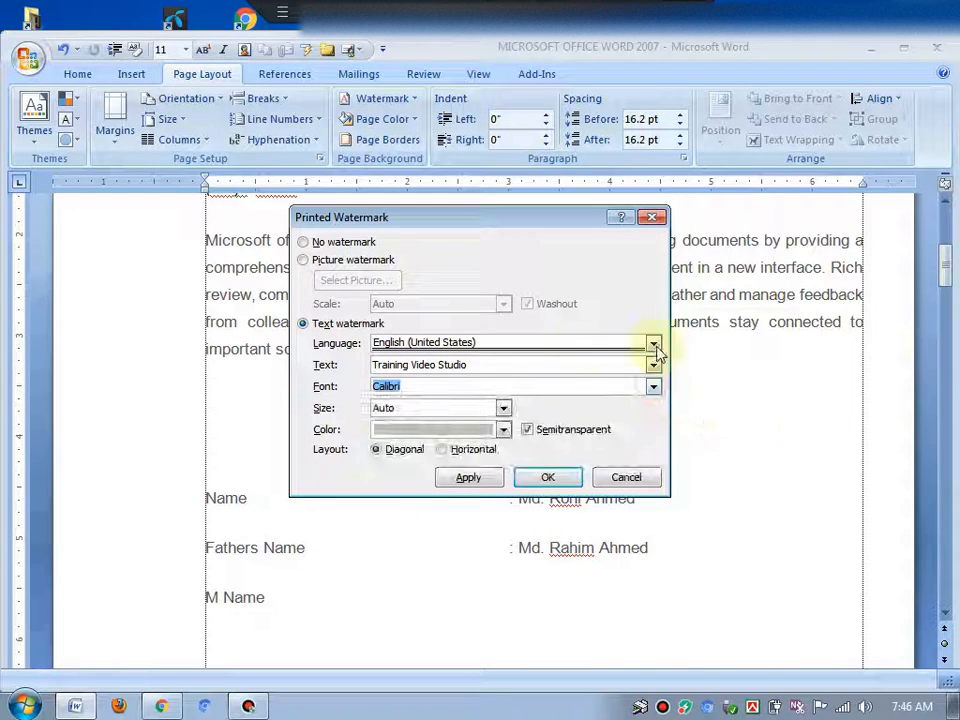
click(476, 391)
click(400, 409)
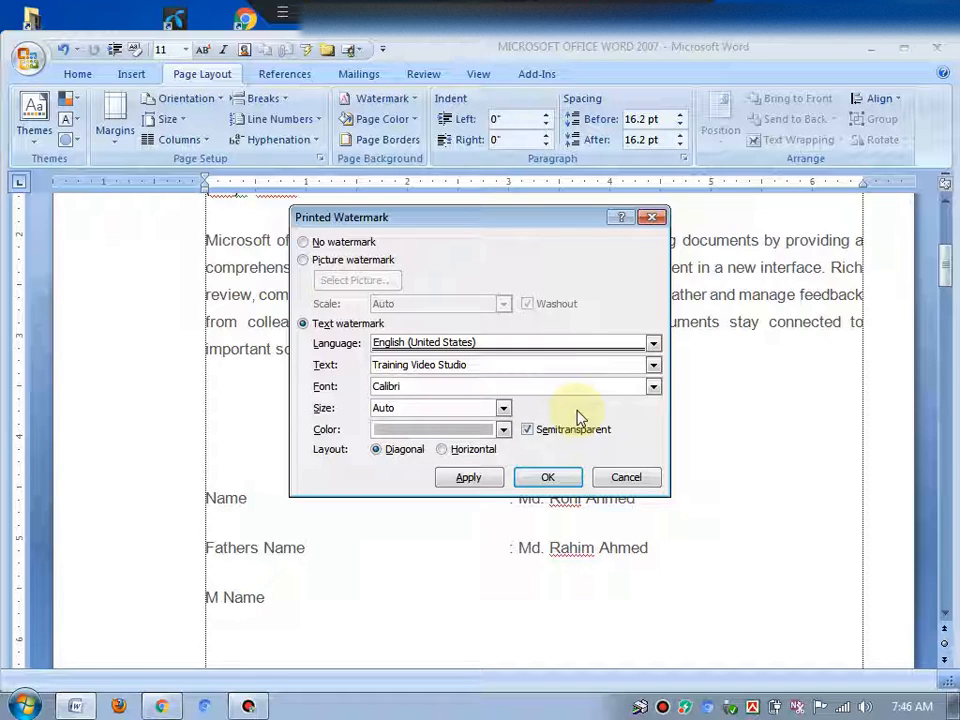
click(503, 409)
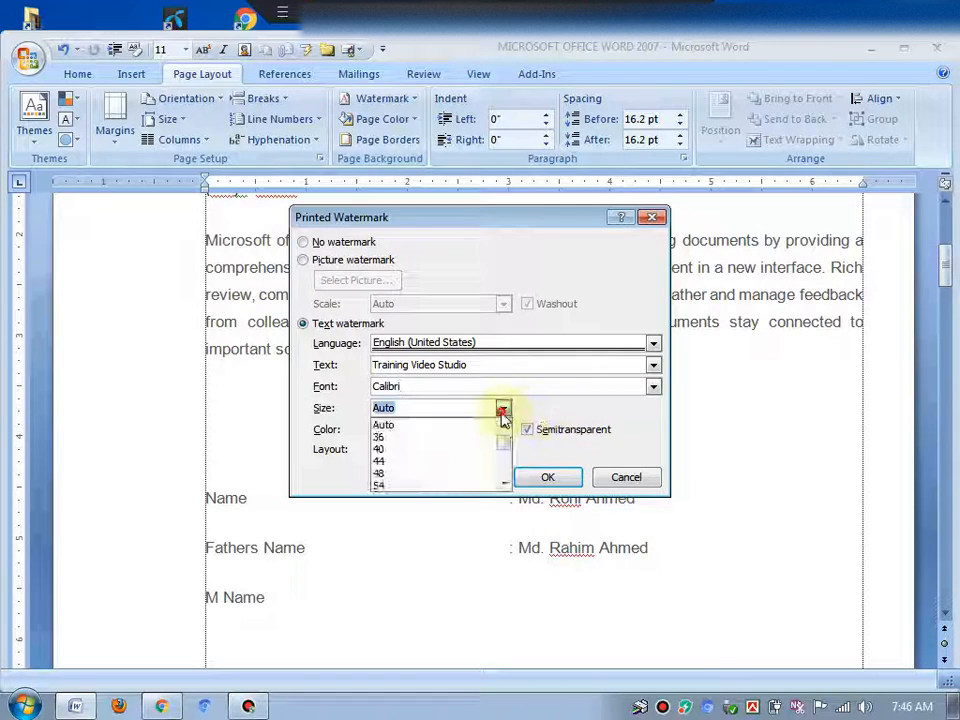
click(503, 409)
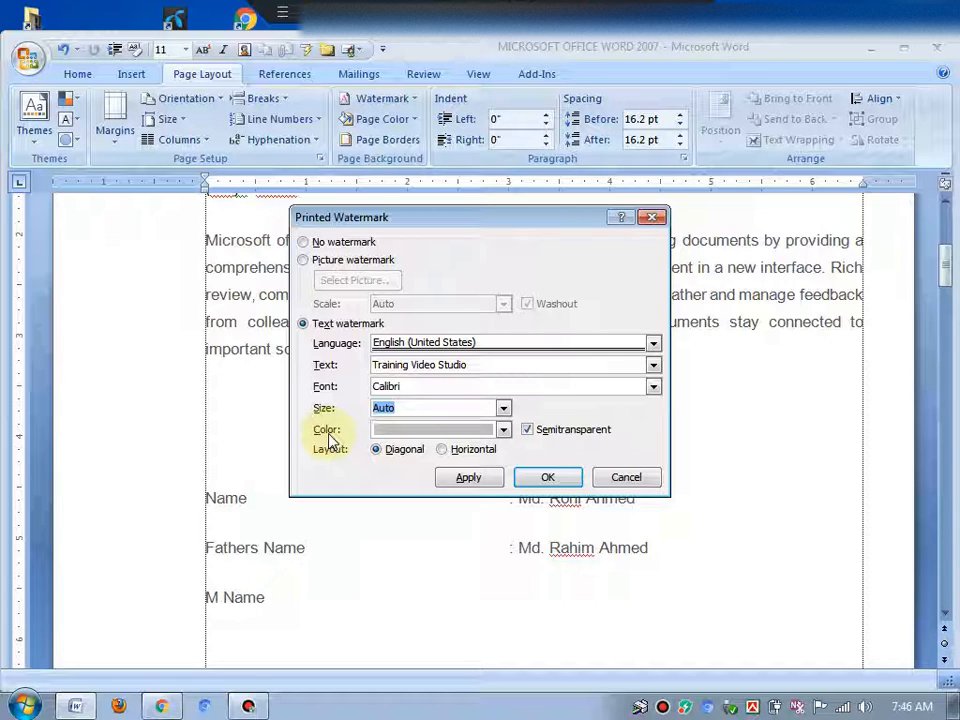
Set the watermark colour to the light blue standard colour and apply the watermark
click(422, 431)
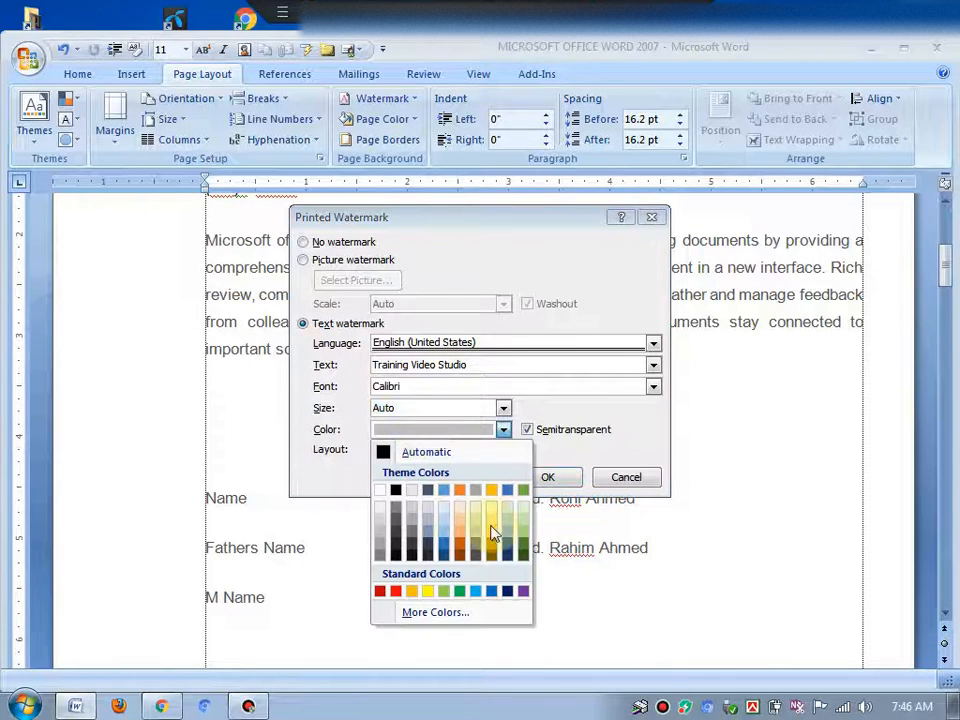
click(477, 592)
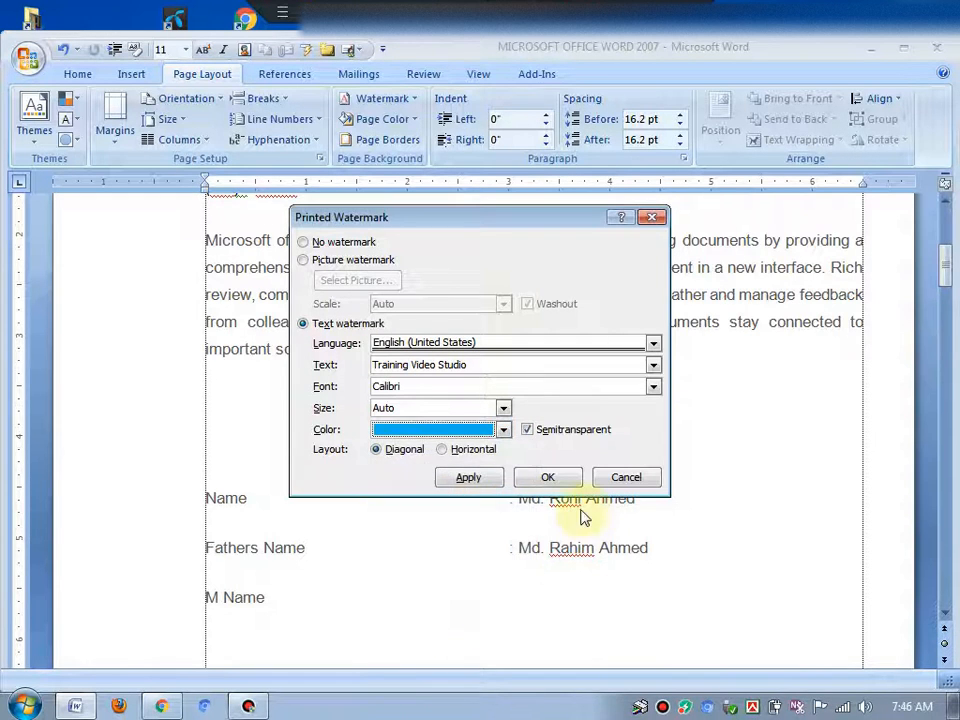
click(547, 478)
Scroll through the page to review the watermark
scroll(744, 433, down, 3)
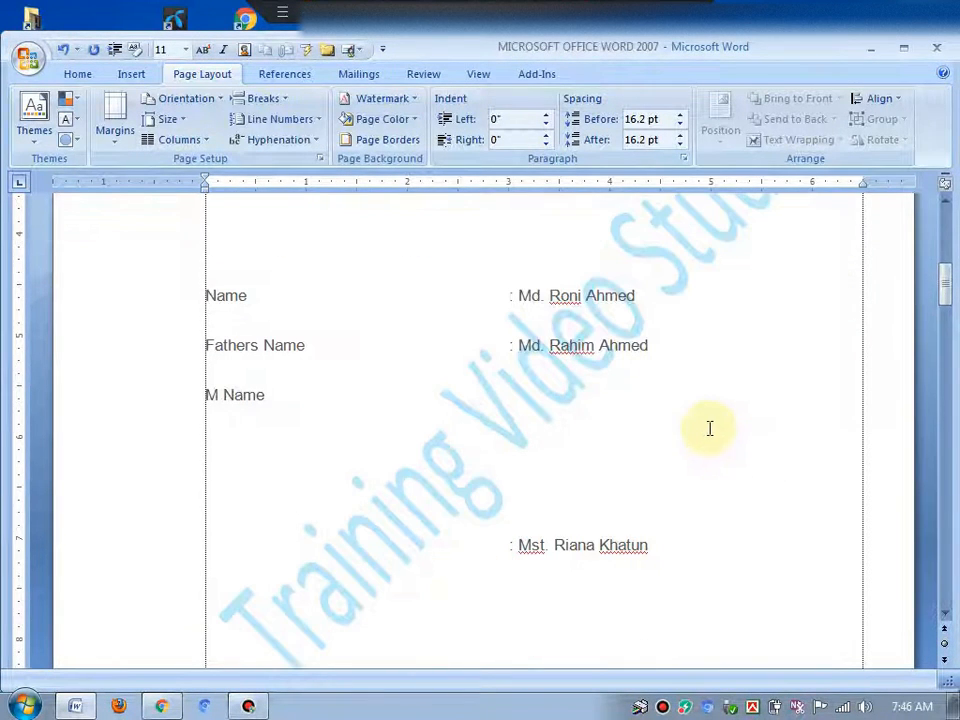
scroll(637, 426, up, 3)
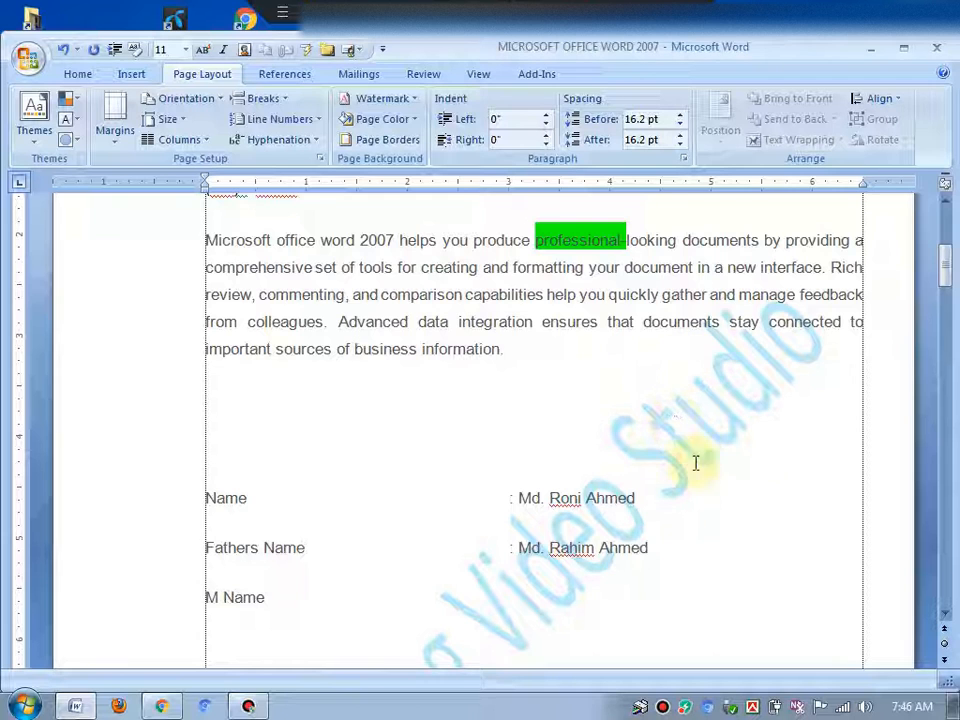
scroll(756, 418, down, 3)
scroll(440, 370, up, 4)
click(354, 399)
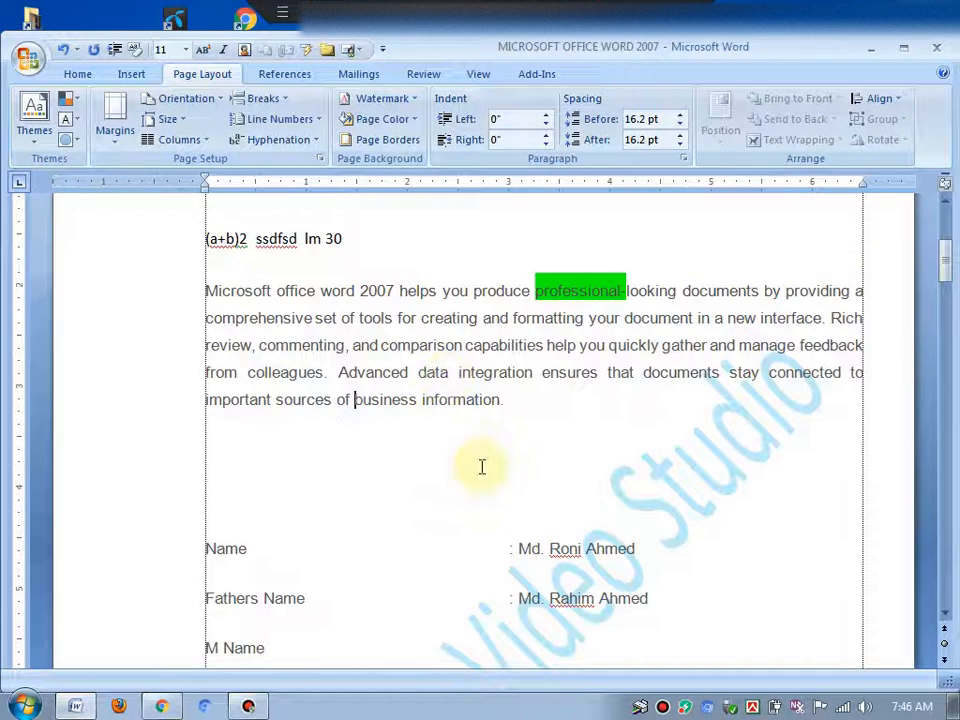
scroll(504, 456, up, 2)
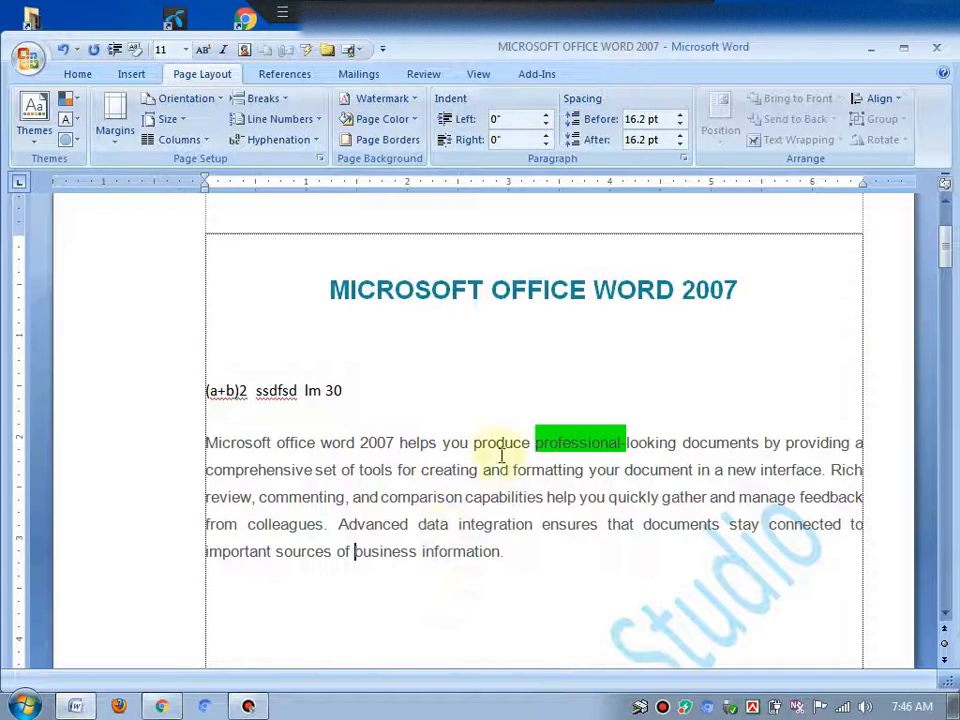
Set the page colour to a dark blue theme colour shade
click(380, 118)
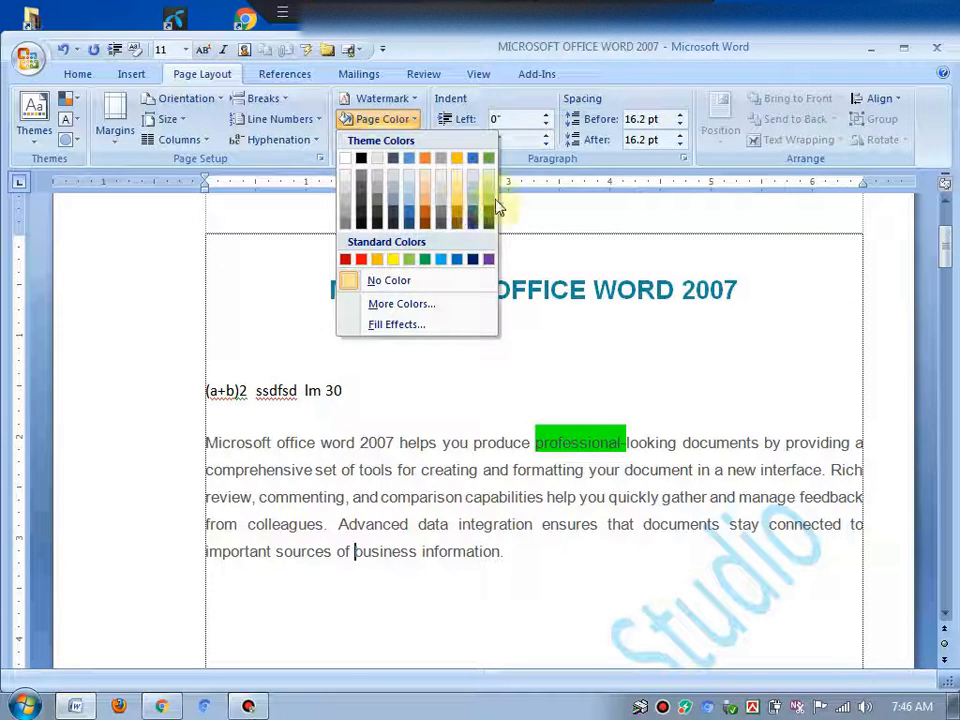
click(700, 372)
scroll(700, 372, up, 3)
click(352, 119)
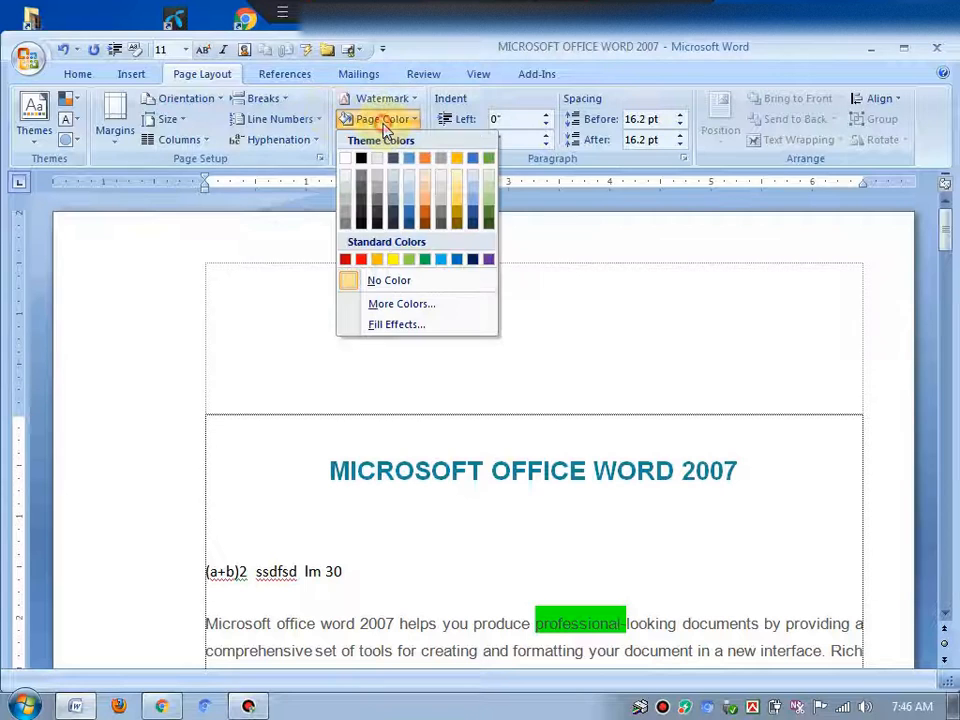
click(473, 213)
scroll(519, 400, down, 8)
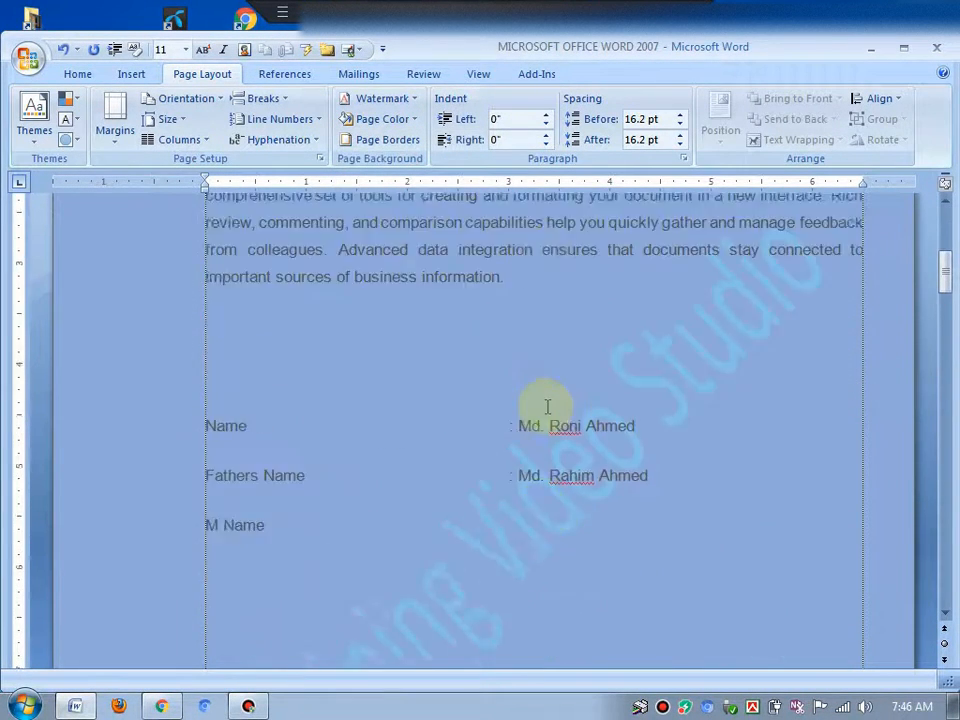
scroll(546, 407, up, 4)
Change the page colour to a dark orange theme colour shade
click(315, 333)
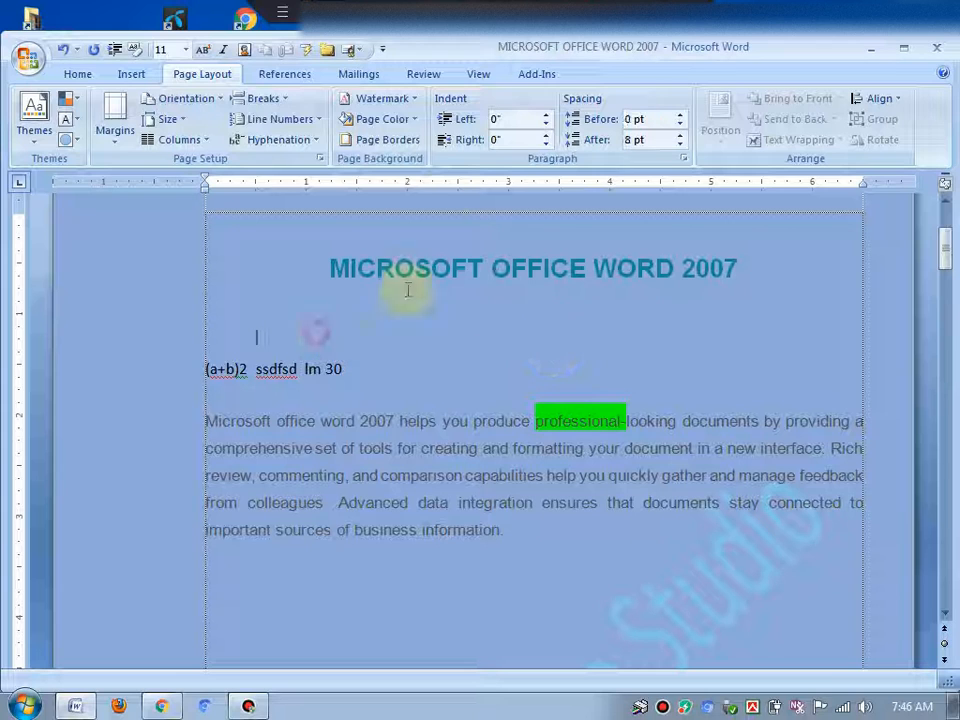
click(382, 119)
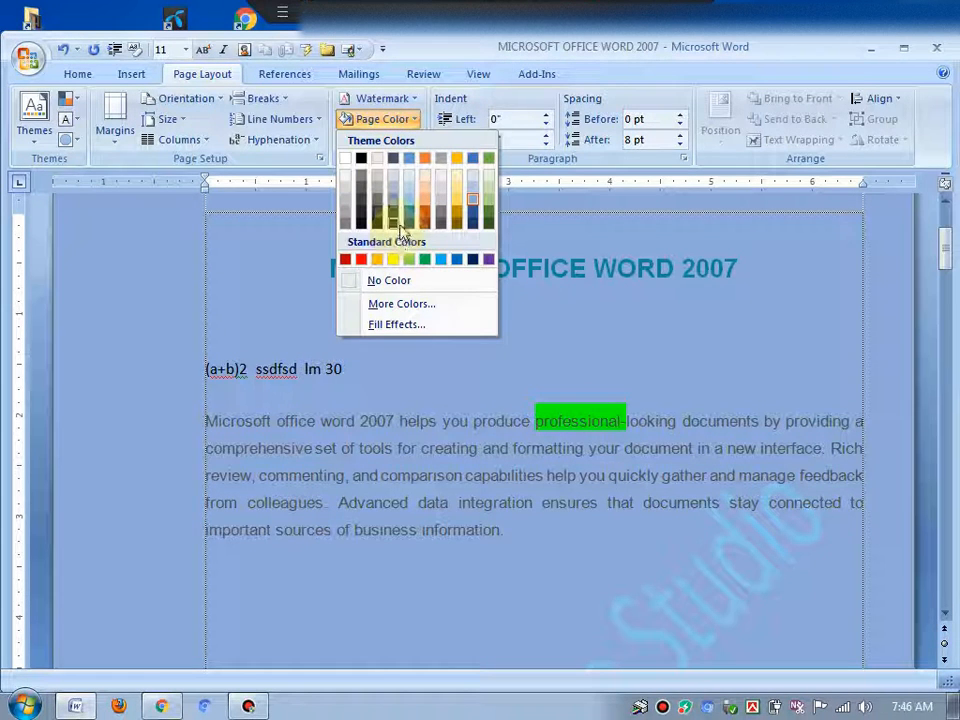
click(429, 213)
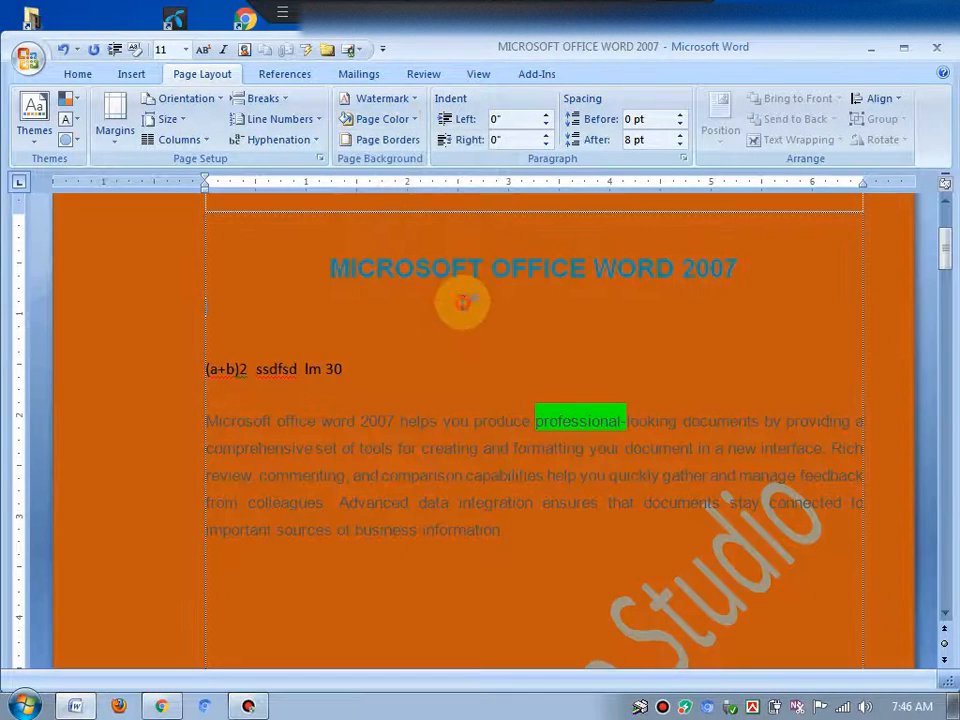
Open Print Preview to check the document, then close the preview
click(26, 57)
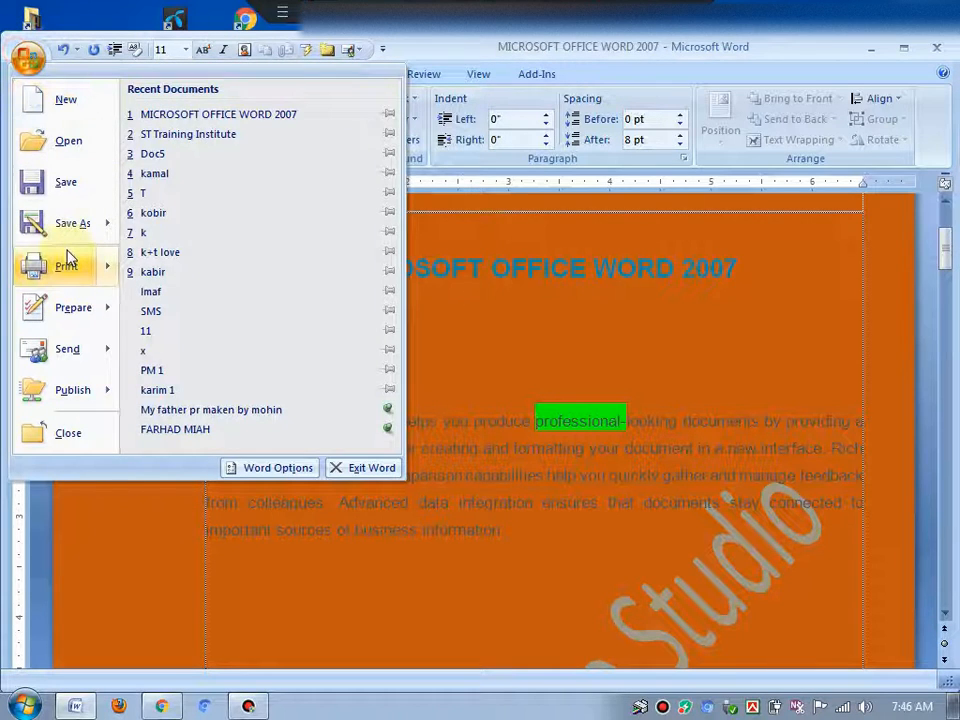
mouse_move(69, 262)
click(210, 213)
click(391, 312)
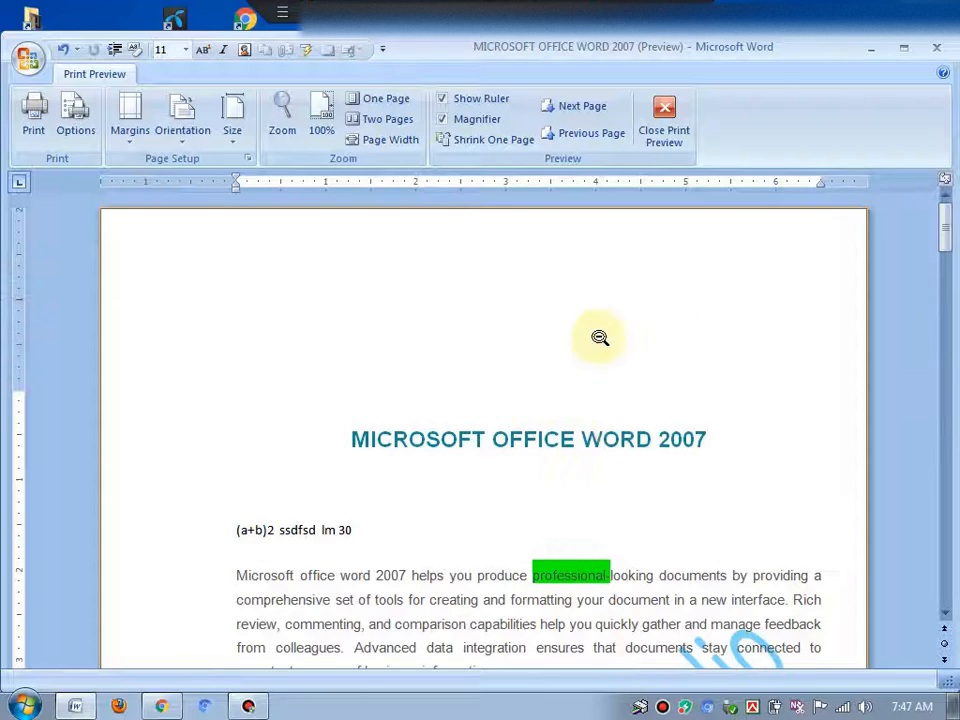
click(672, 132)
click(516, 482)
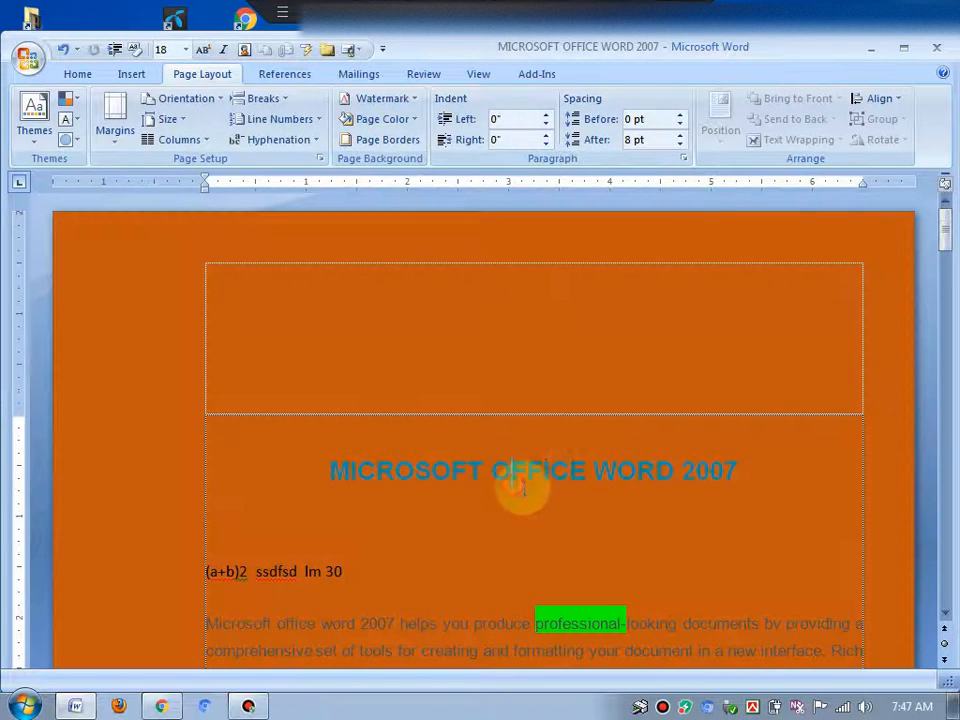
Remove the page colour by choosing No Color
click(381, 126)
click(380, 283)
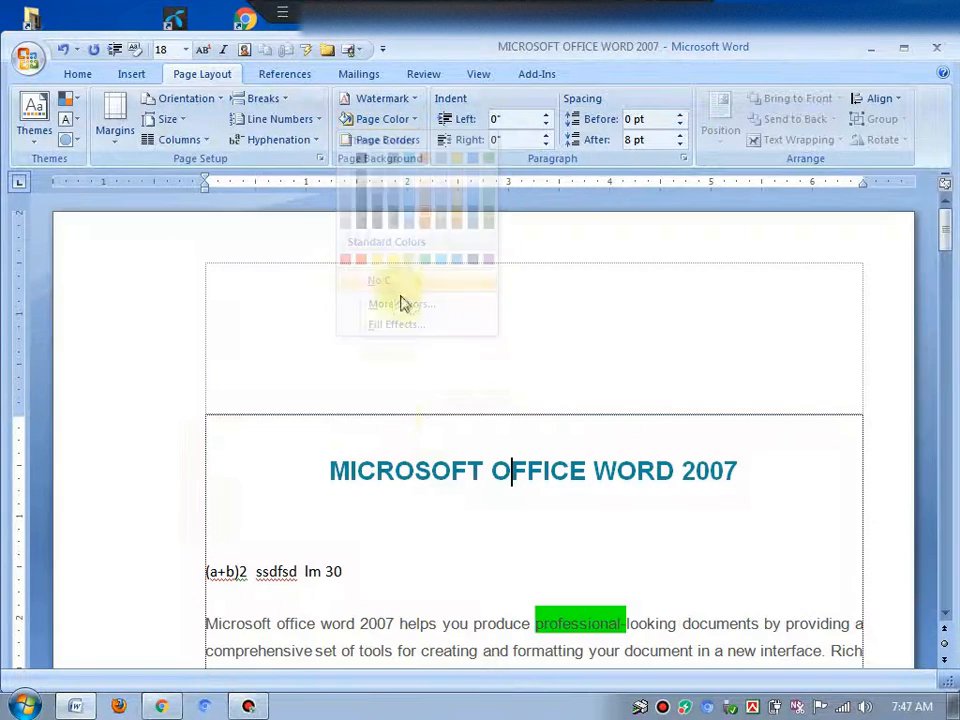
click(428, 440)
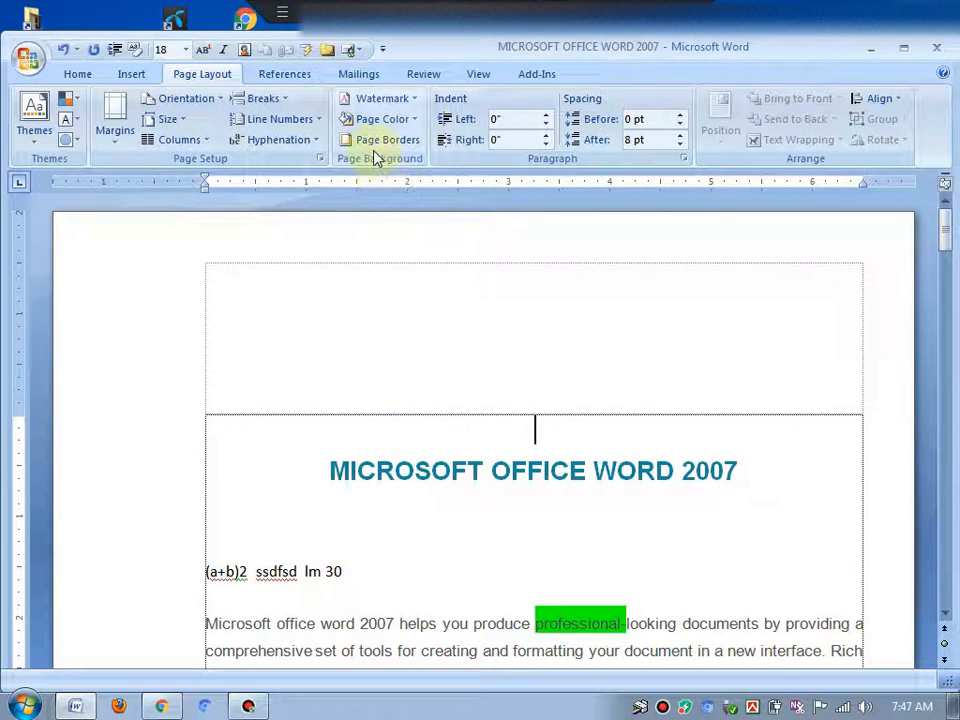
click(377, 484)
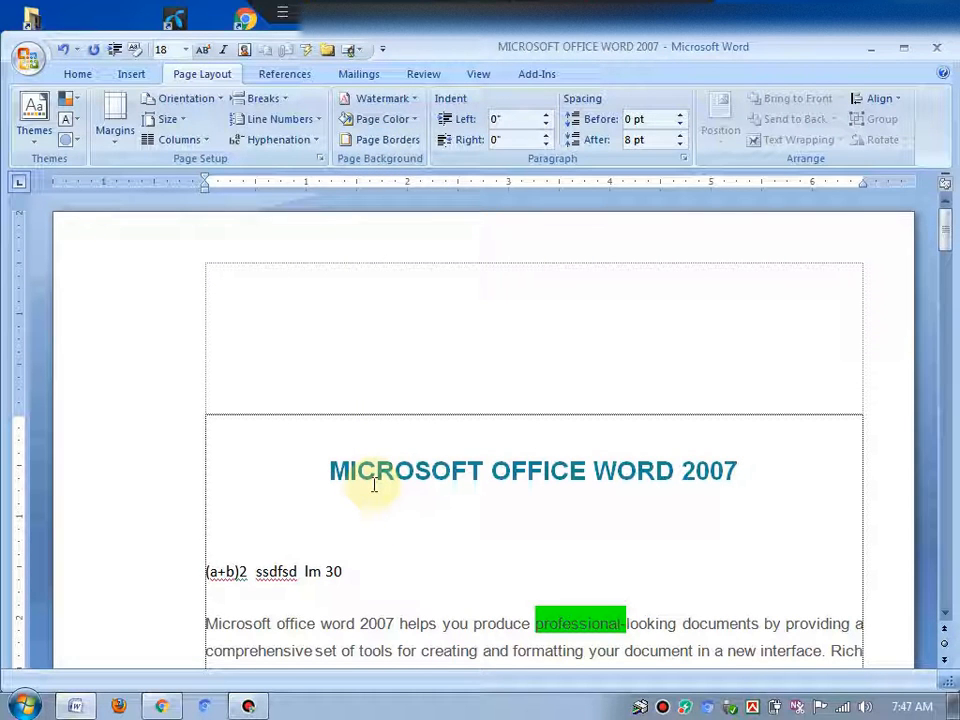
Create a new blank document and switch to the page layout options
key(ctrl+n)
scroll(305, 400, down, 10)
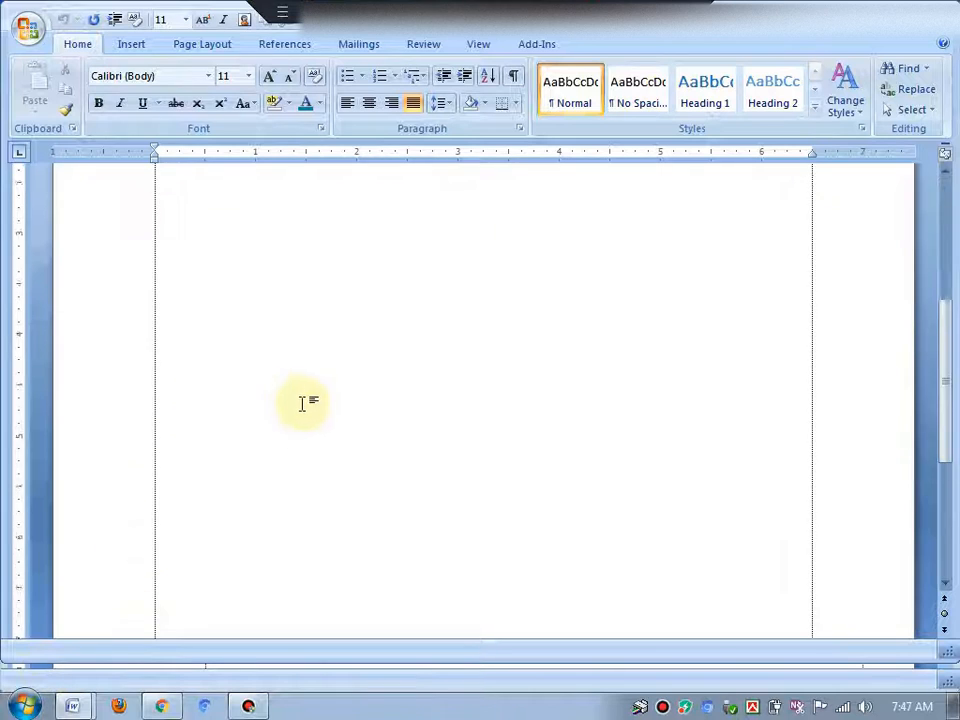
scroll(330, 392, up, 10)
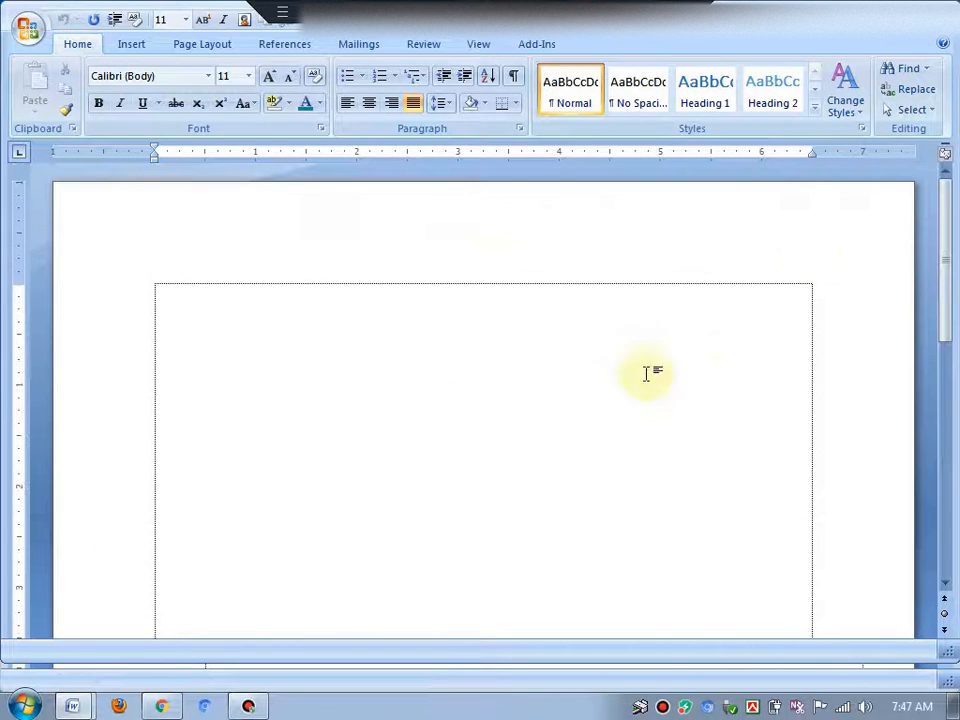
click(214, 49)
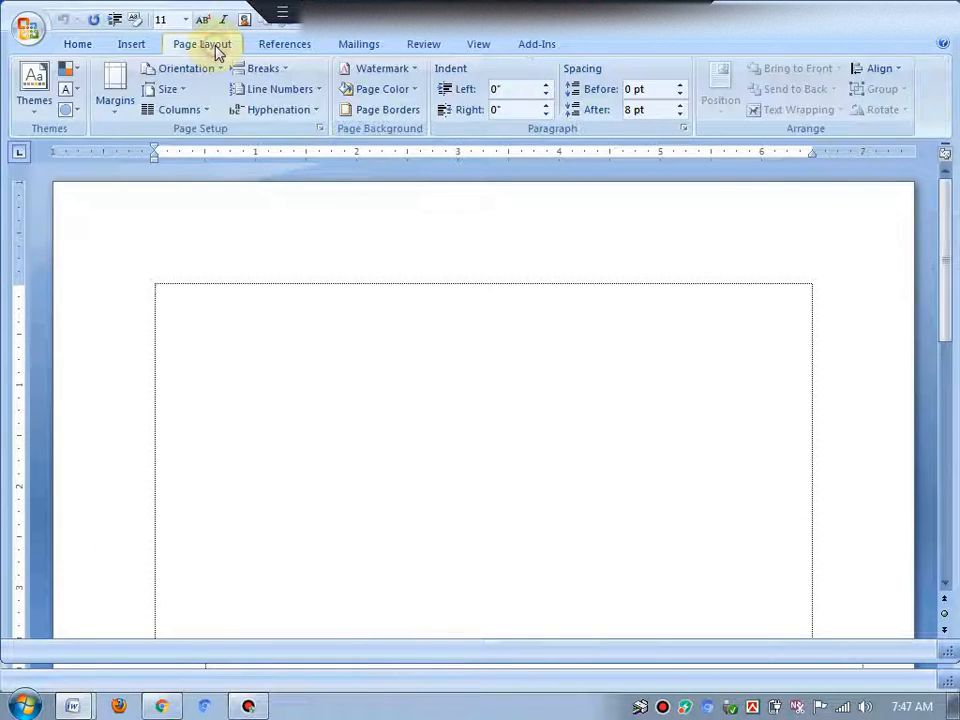
Apply a box page border with a thick double line style at 3 pt to the whole document
click(390, 112)
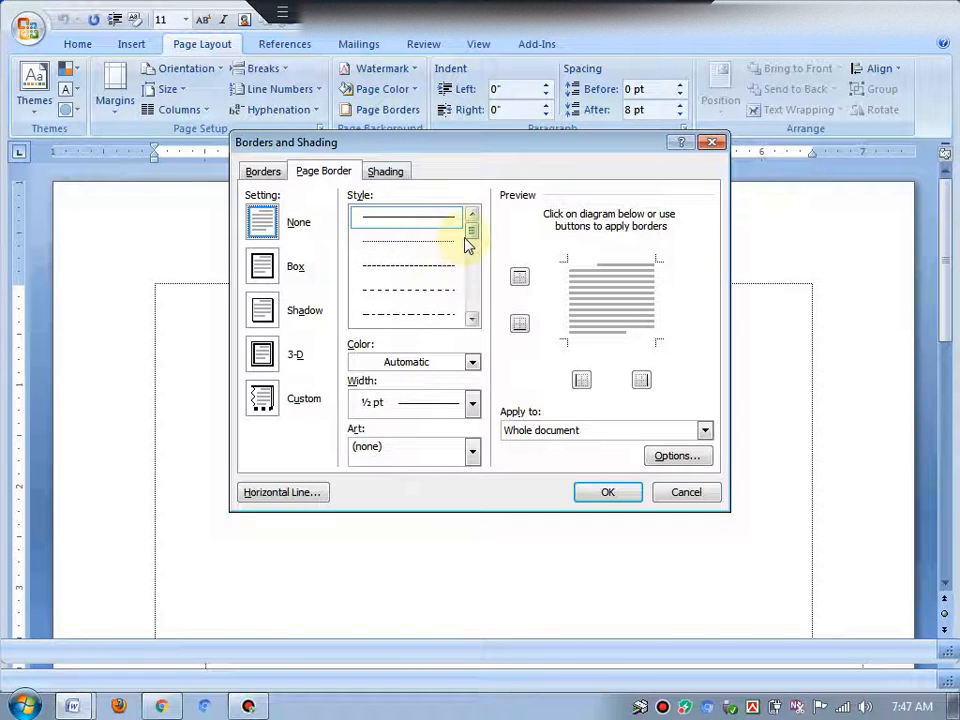
mouse_move(468, 245)
mouse_down()
mouse_move(469, 302)
mouse_move(471, 257)
mouse_move(469, 272)
mouse_up()
click(424, 229)
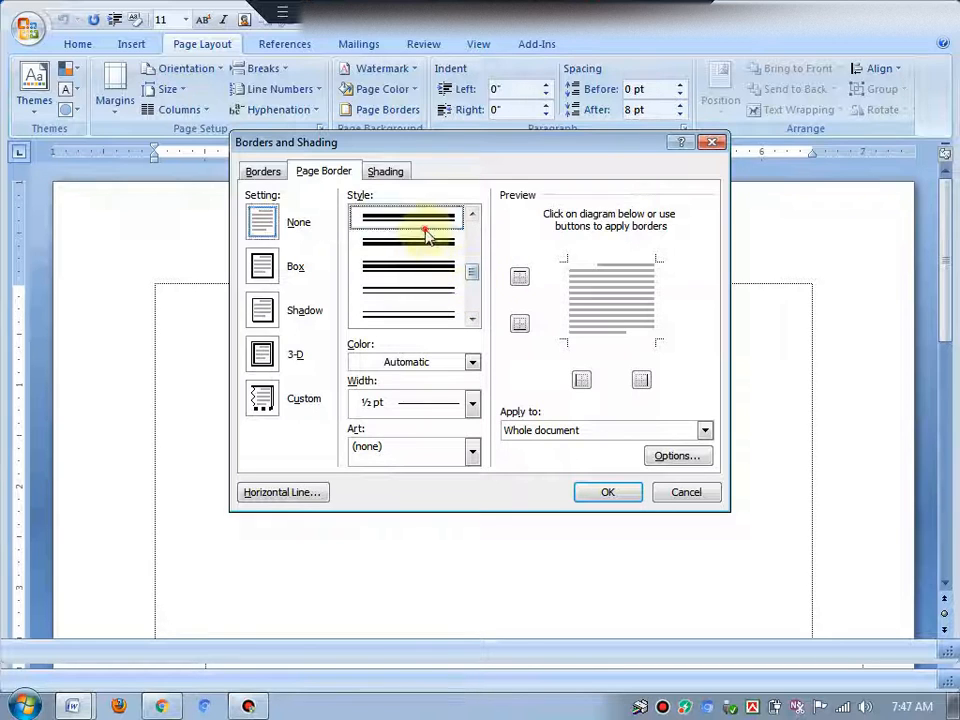
click(585, 491)
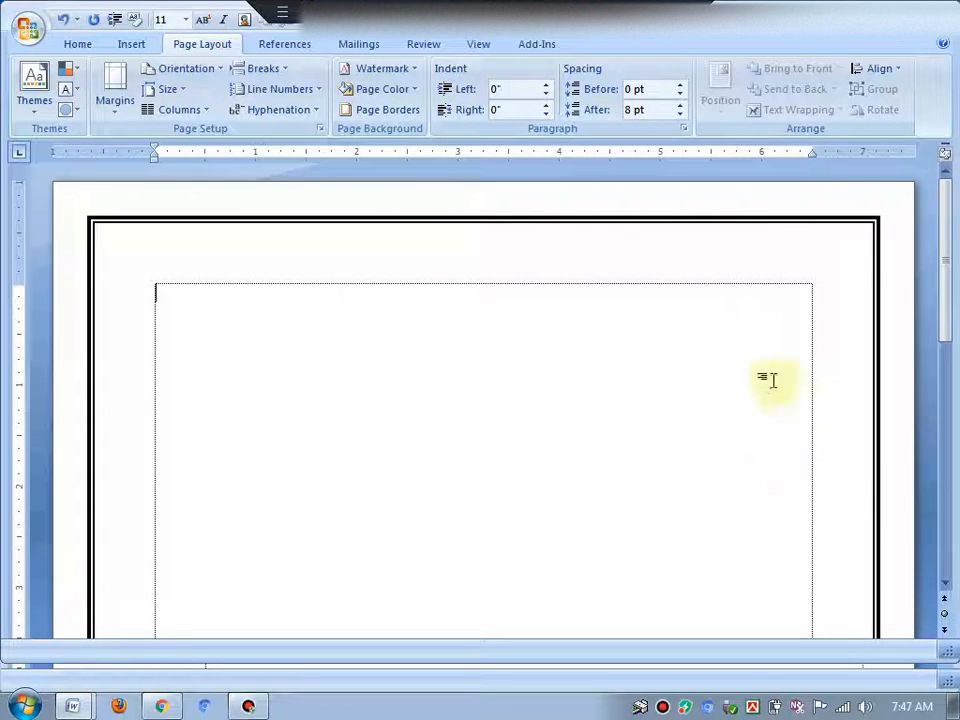
Change the page border colour to a gold theme colour and its width to 6 pt
click(390, 109)
click(430, 365)
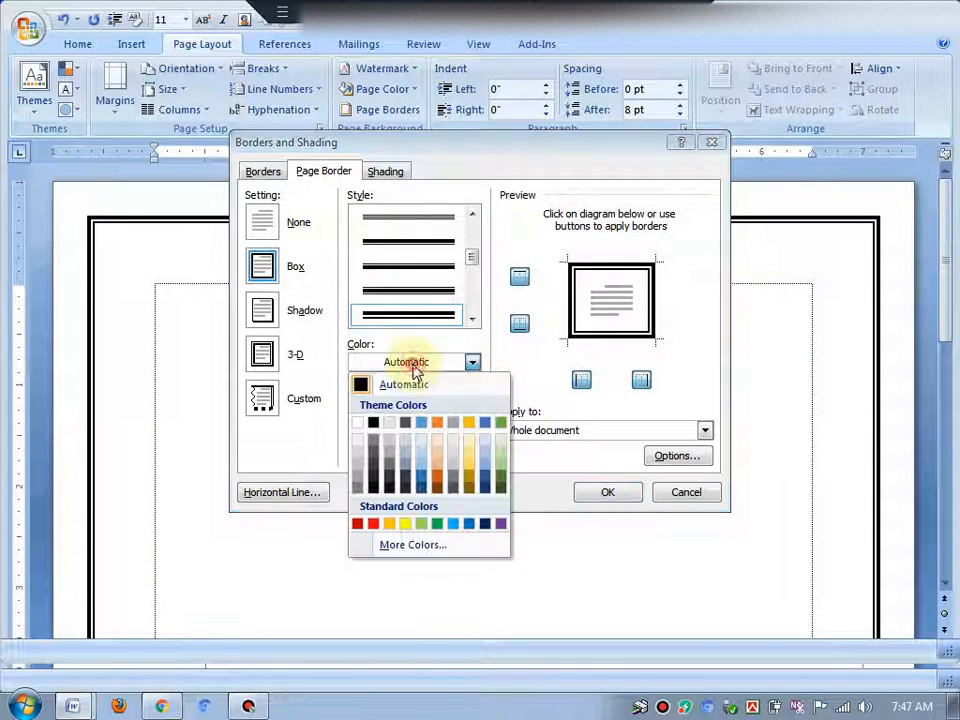
click(469, 472)
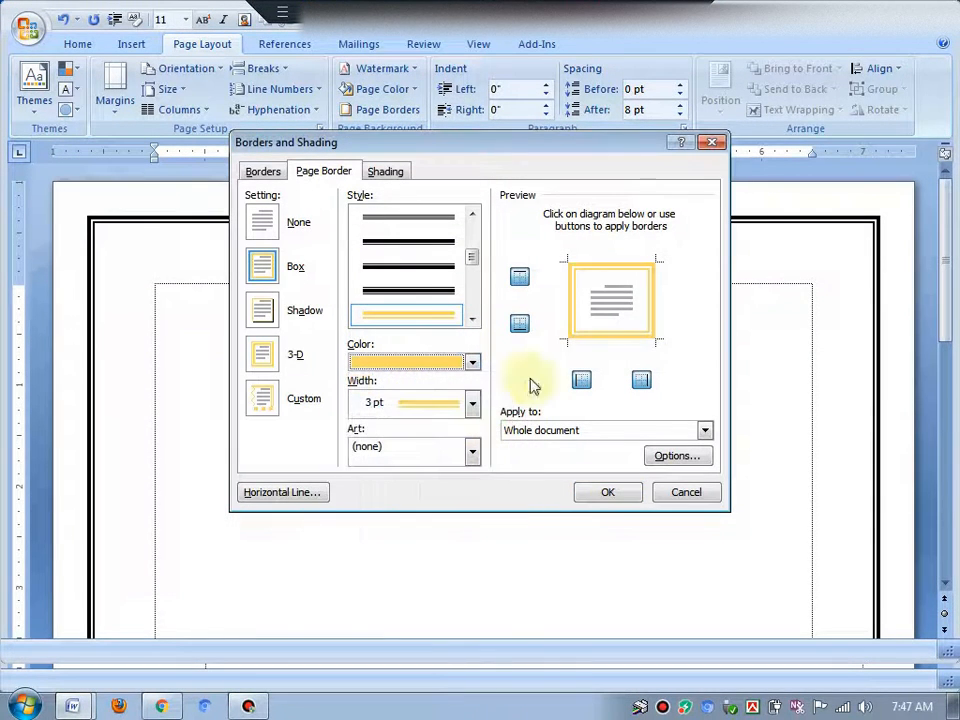
click(393, 410)
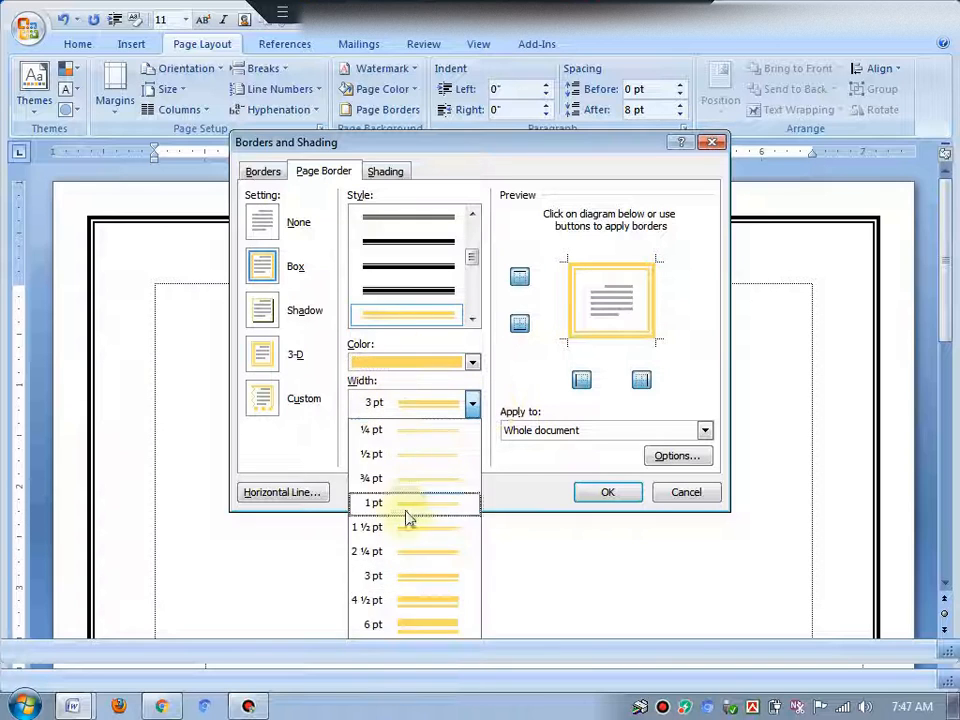
click(418, 624)
click(600, 493)
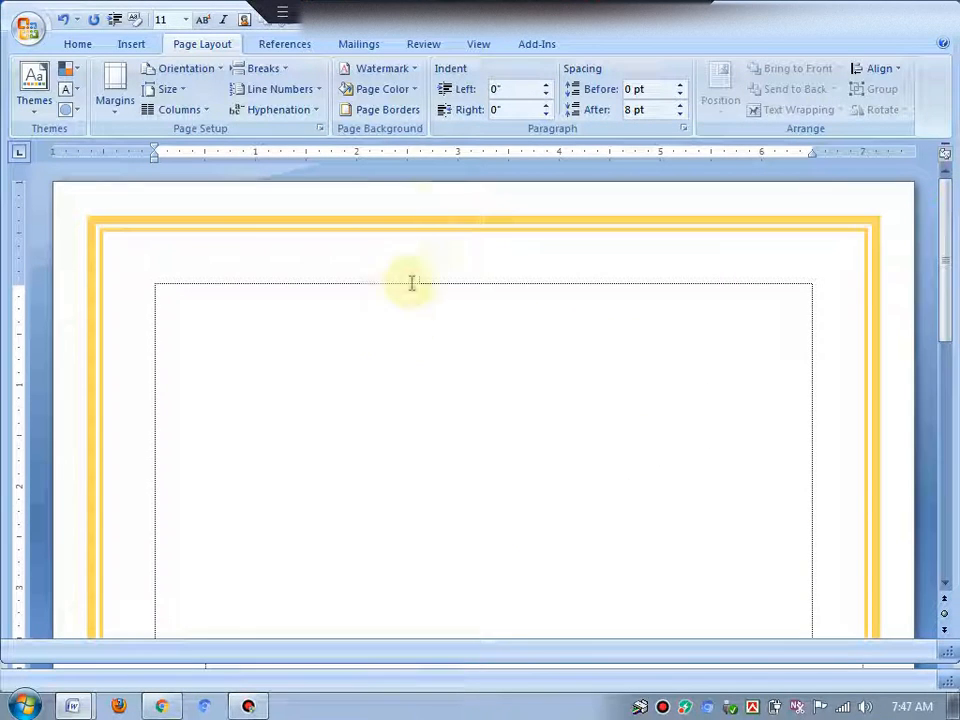
Replace the page border with a holly leaves art border
click(376, 110)
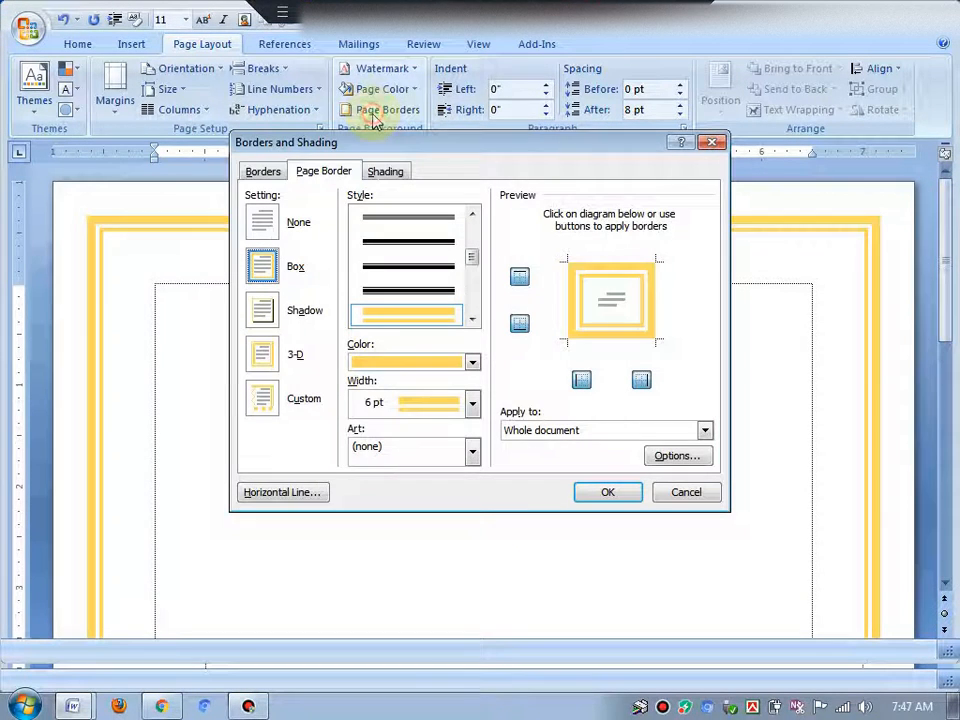
click(378, 458)
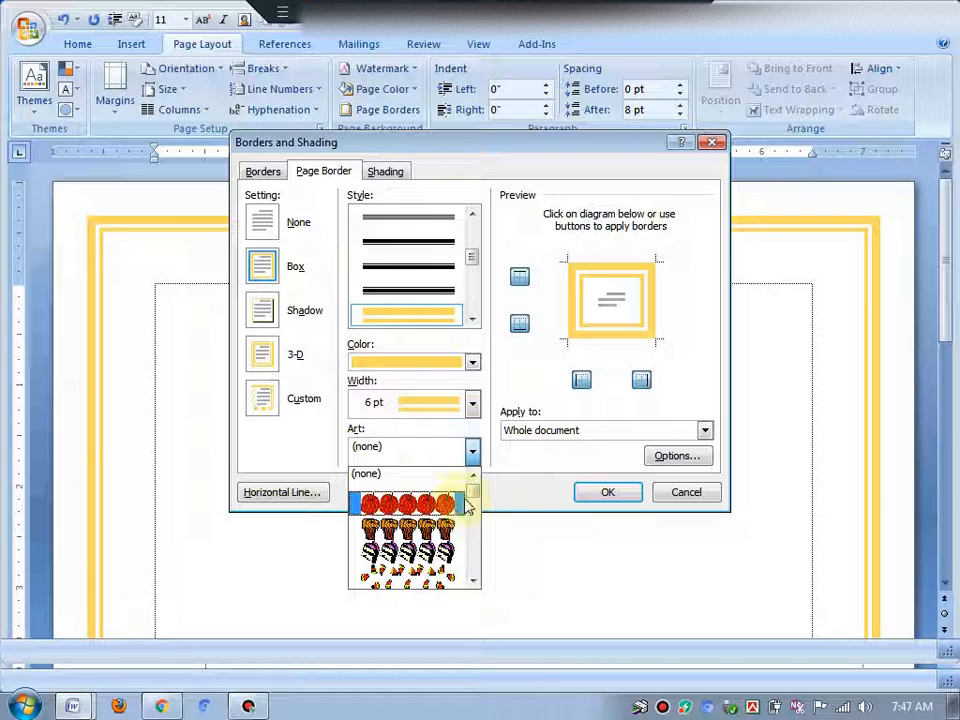
mouse_move(470, 502)
mouse_down()
mouse_move(466, 522)
mouse_move(471, 509)
mouse_up()
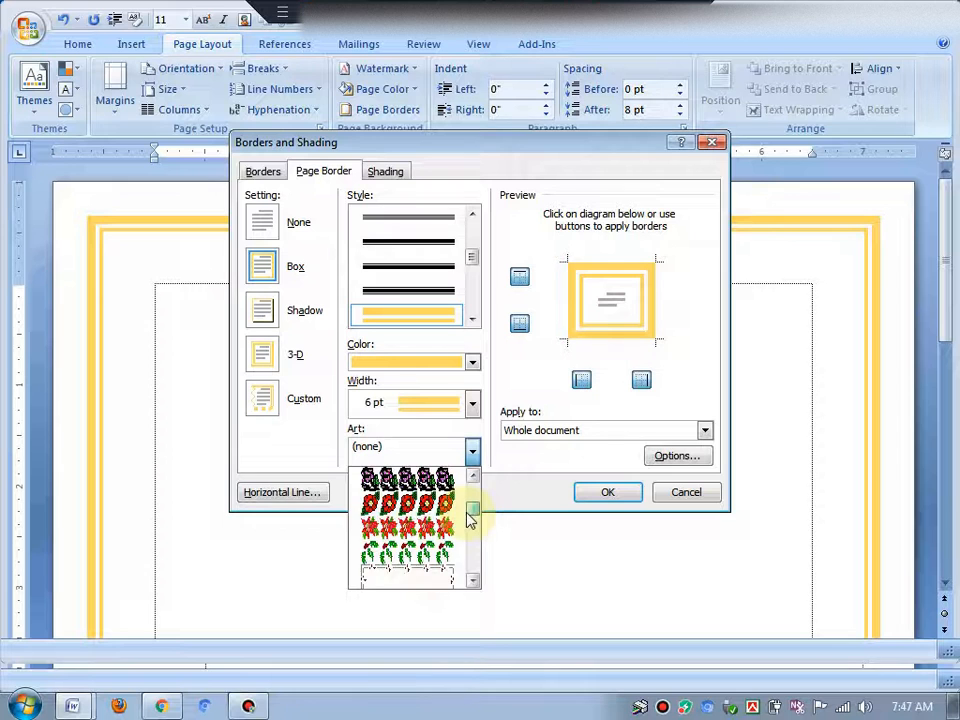
click(386, 555)
click(602, 491)
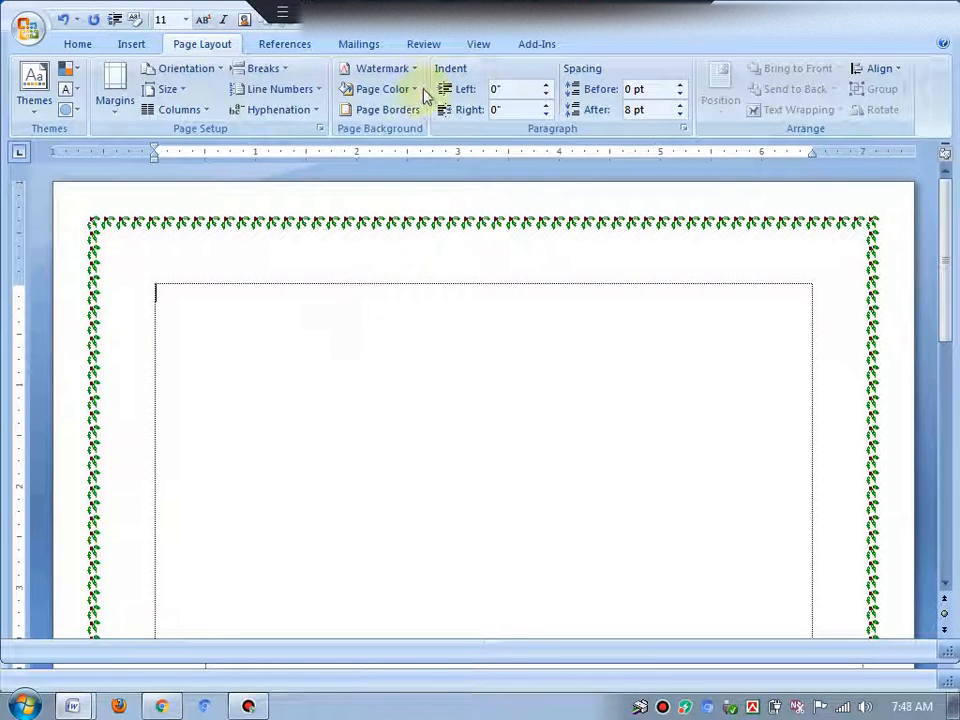
Increase the art page border width to 15 pt
click(403, 110)
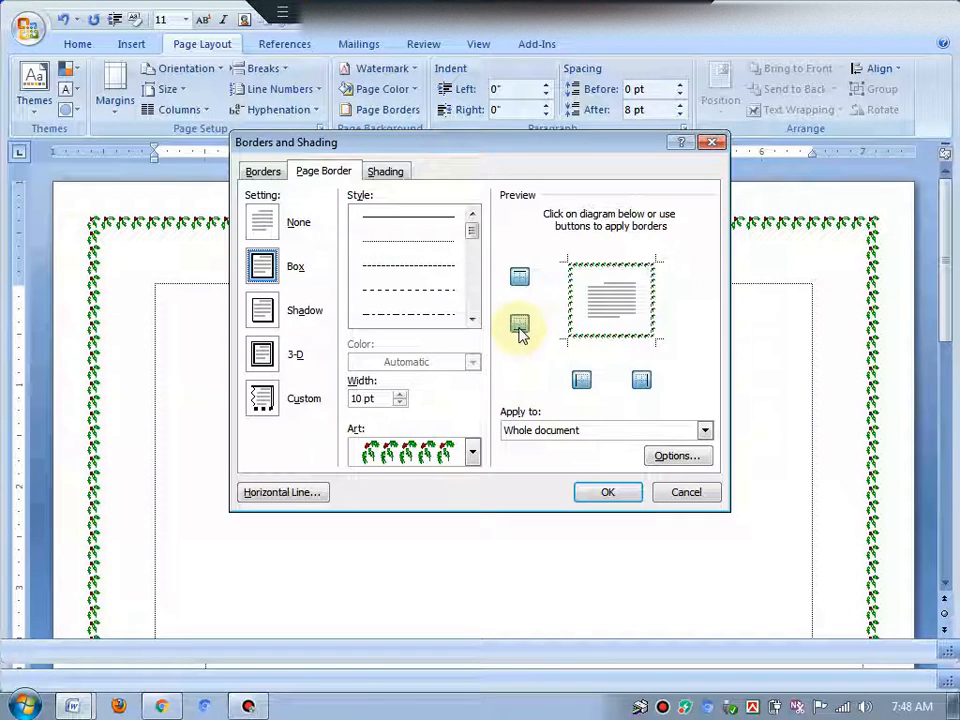
click(401, 394)
click(401, 394)
click(401, 394)
click(401, 394)
click(401, 394)
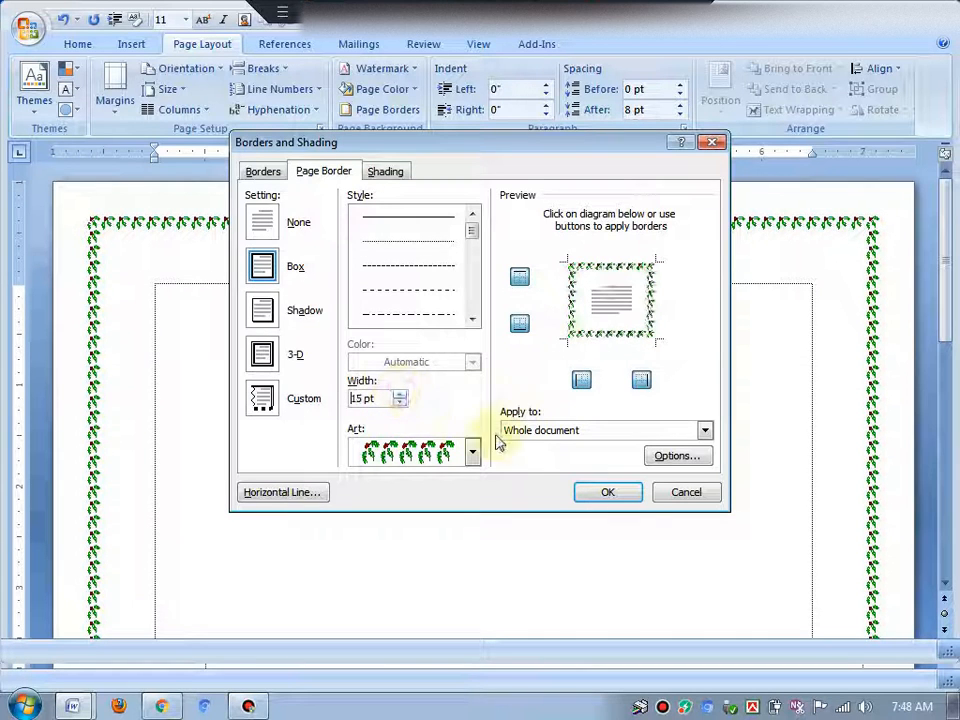
click(608, 494)
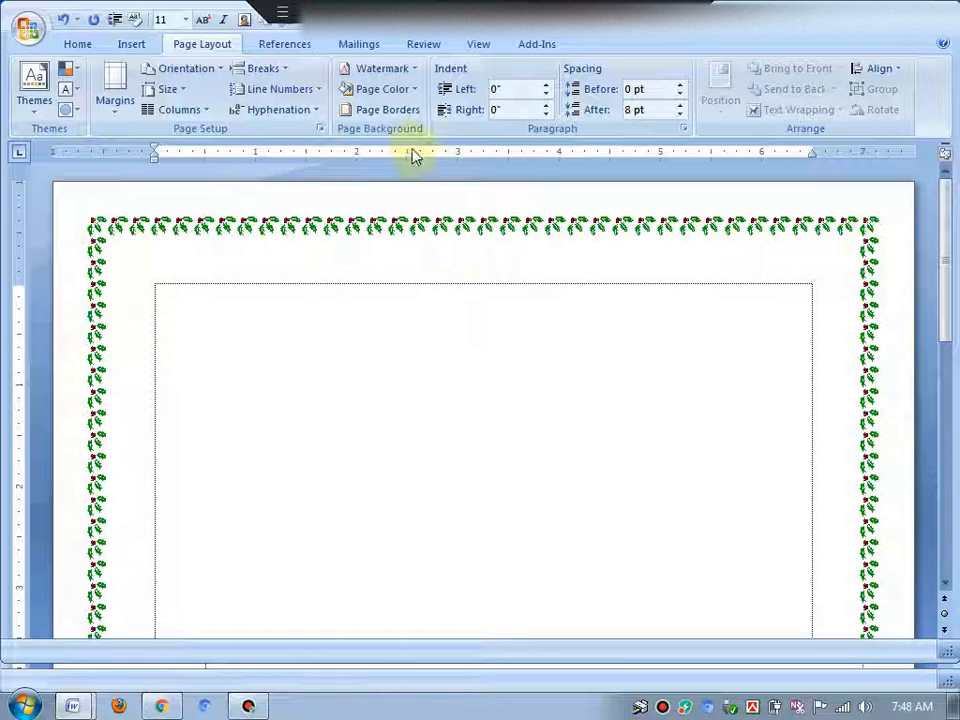
Remove the page border by setting it to None
click(390, 110)
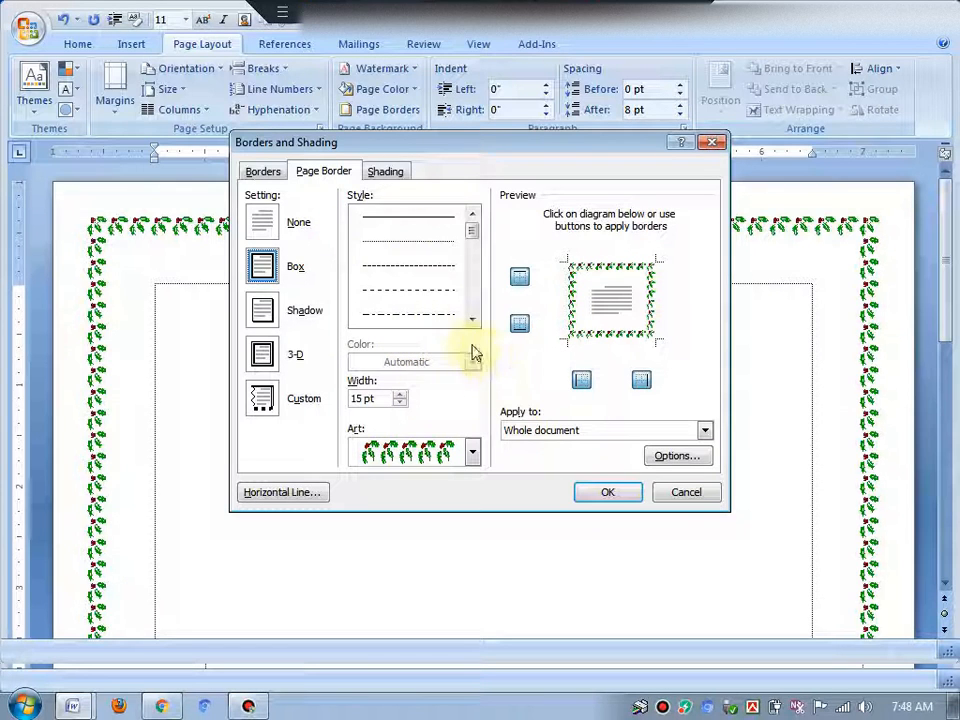
click(263, 224)
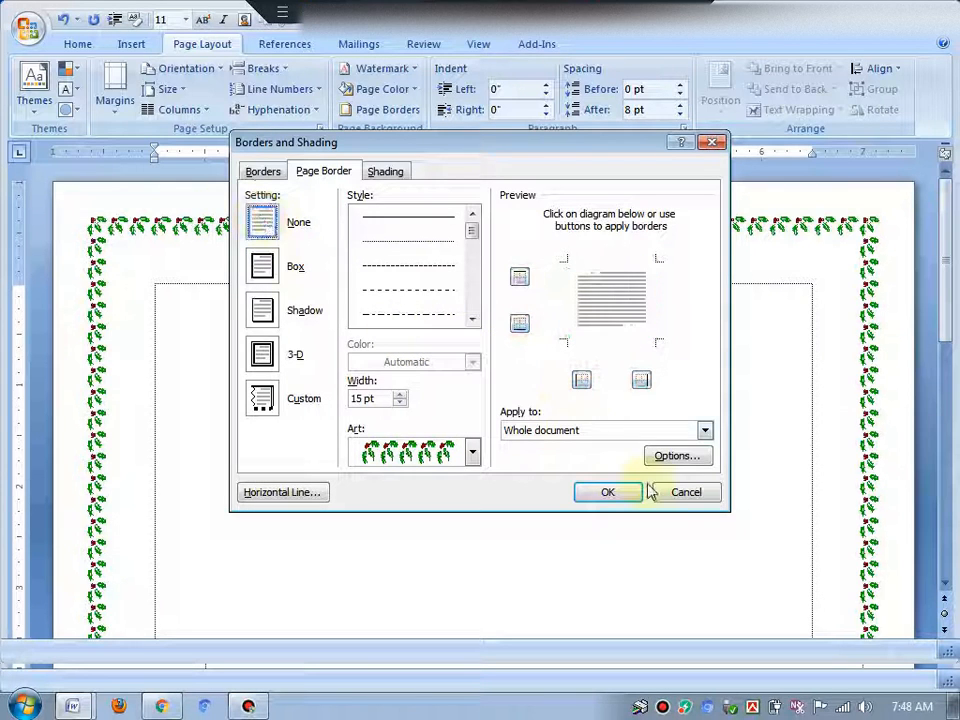
click(608, 491)
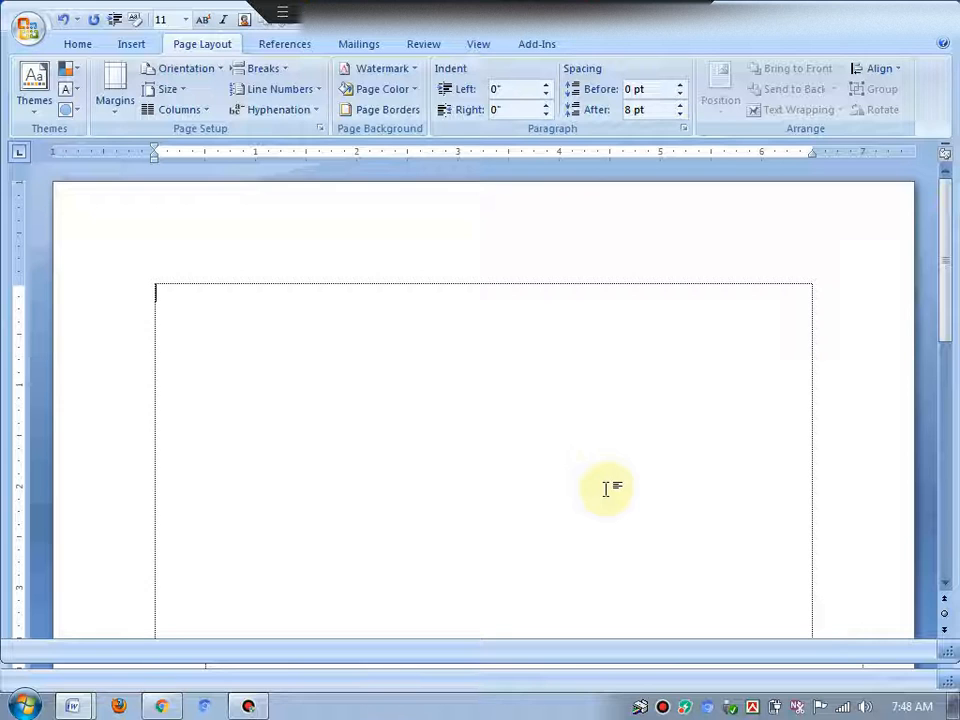
Open the page border settings and choose the red apples art border
click(377, 124)
click(418, 447)
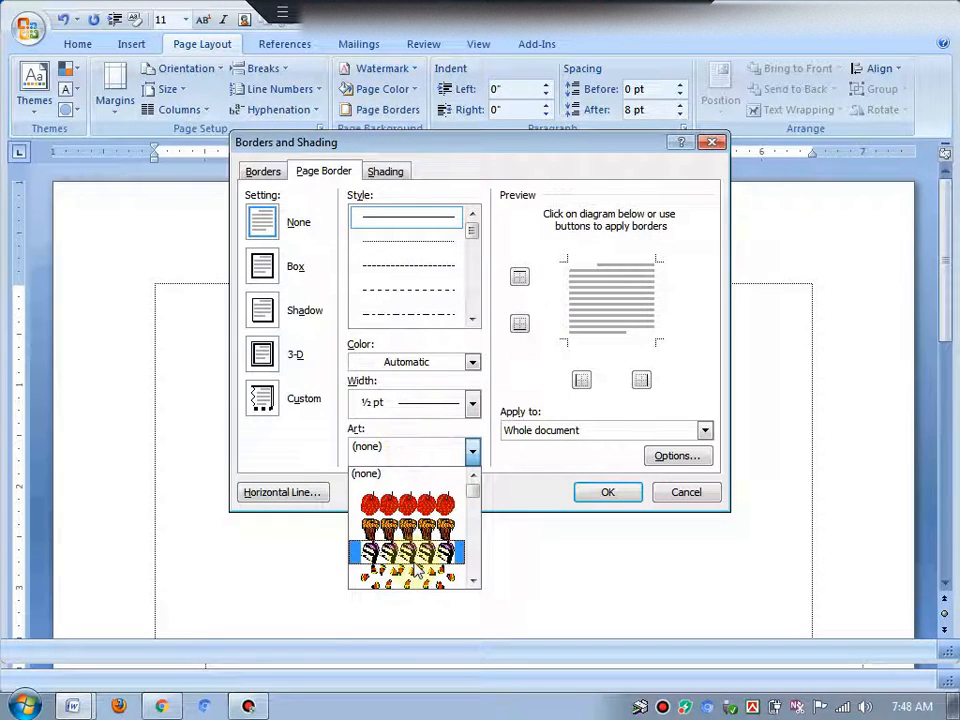
click(408, 503)
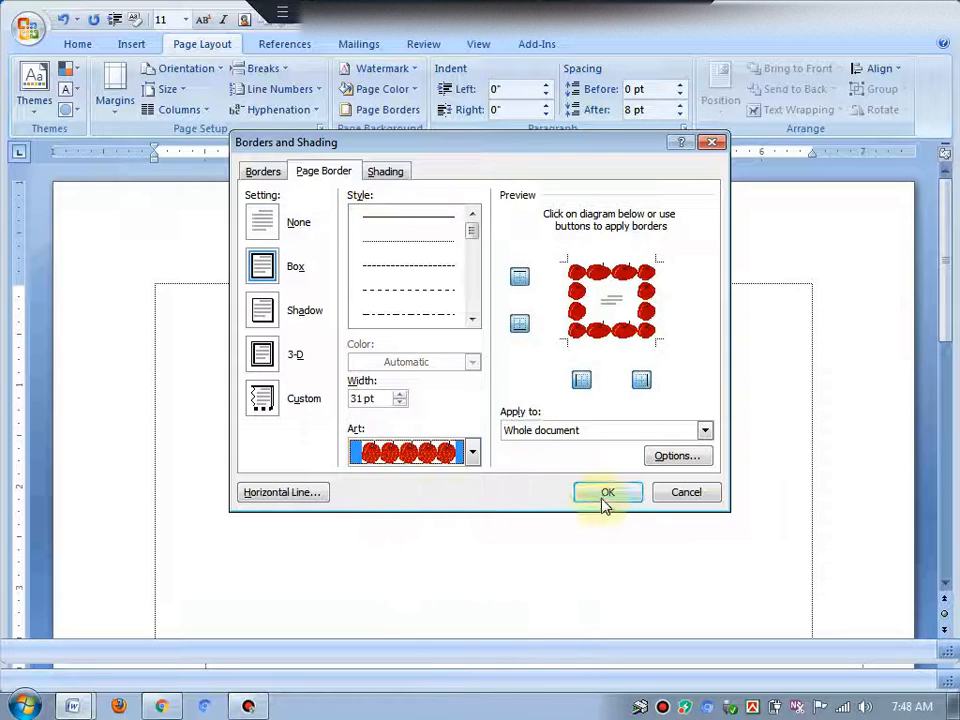
Browse the Borders, Page Border and Shading tabs and the pattern styles, then apply the apple art page border
click(259, 172)
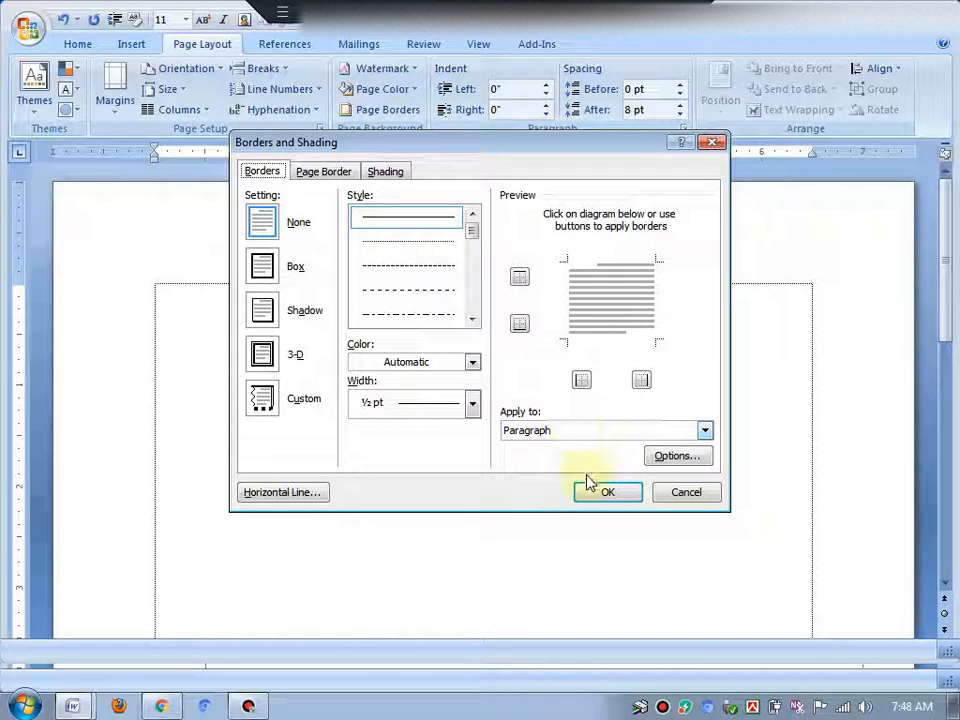
click(325, 172)
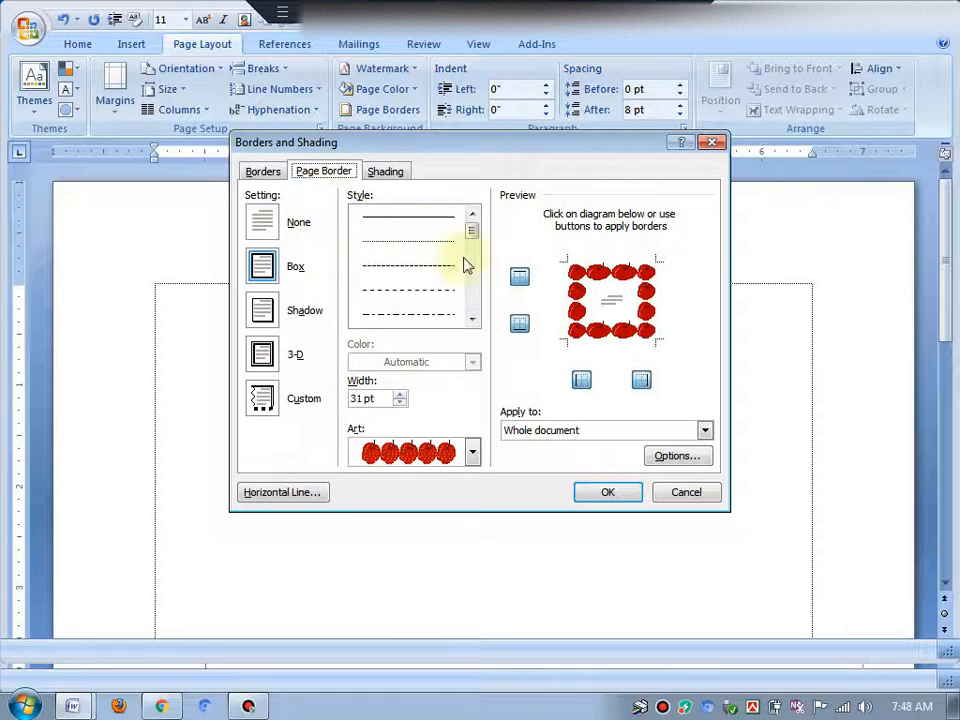
click(387, 174)
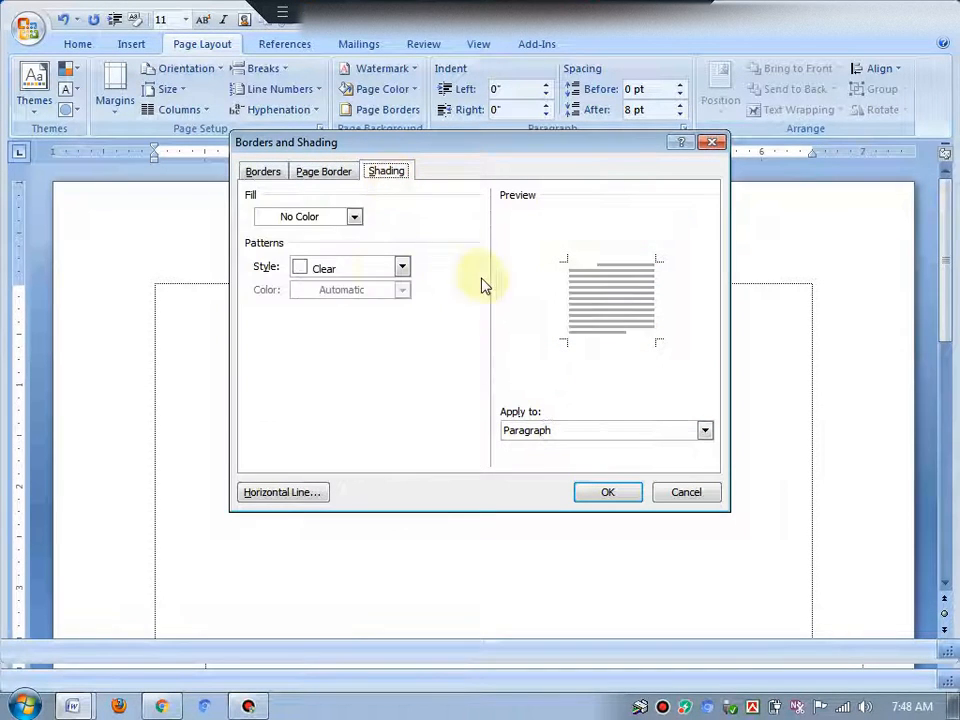
click(401, 270)
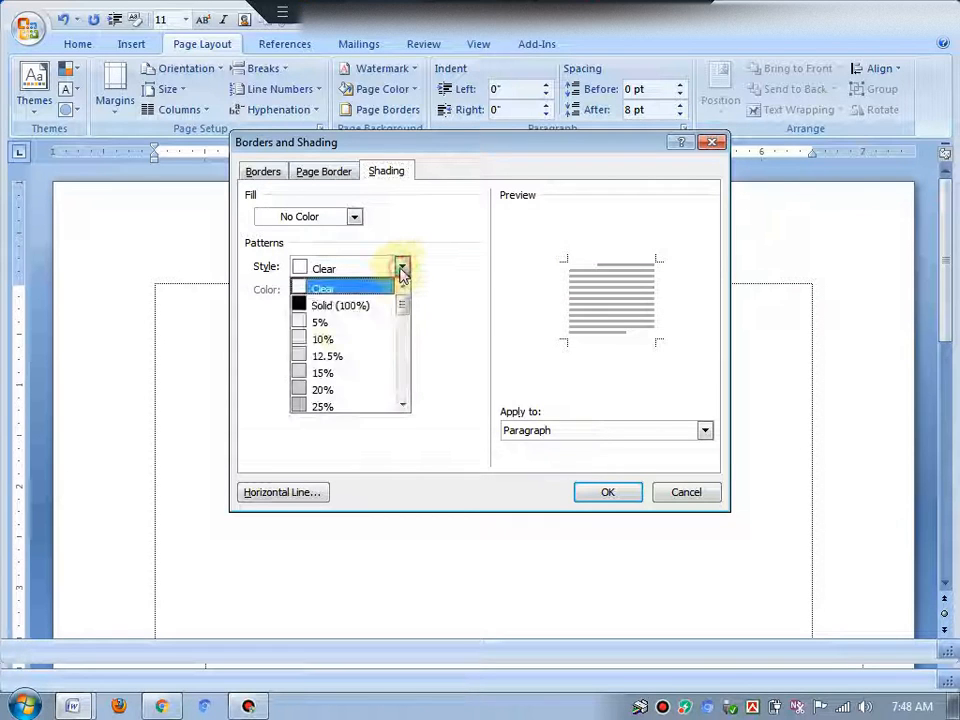
click(412, 274)
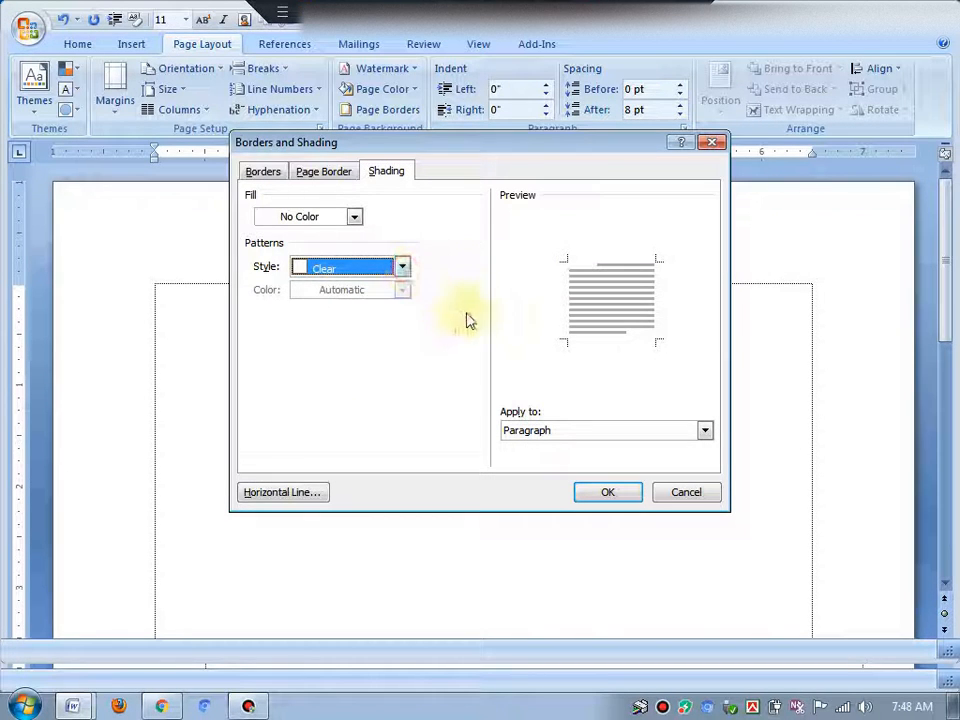
click(322, 171)
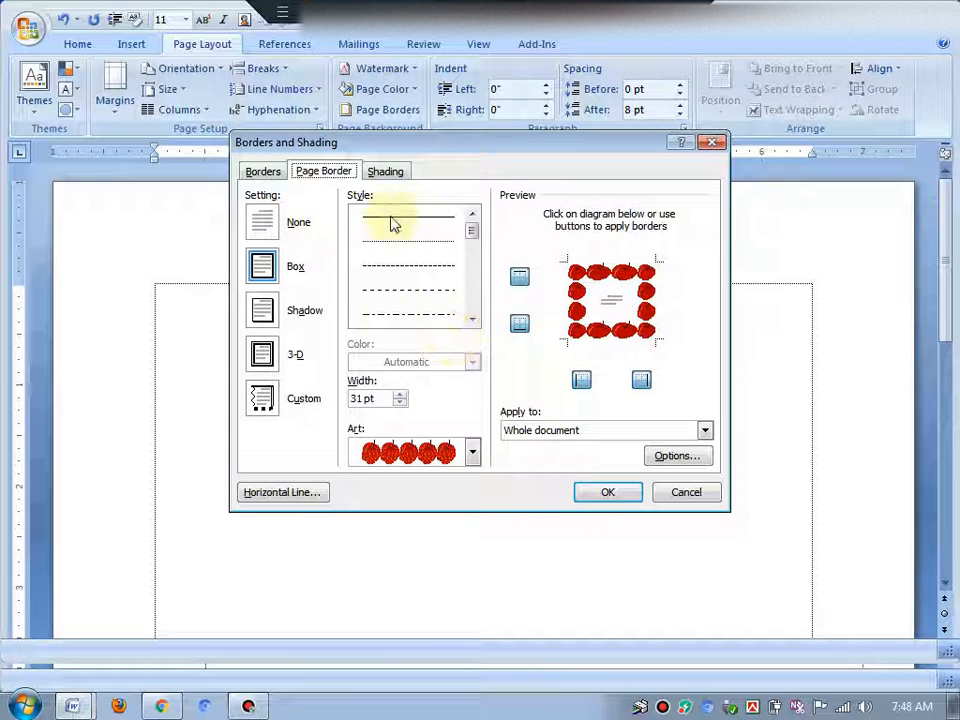
click(605, 500)
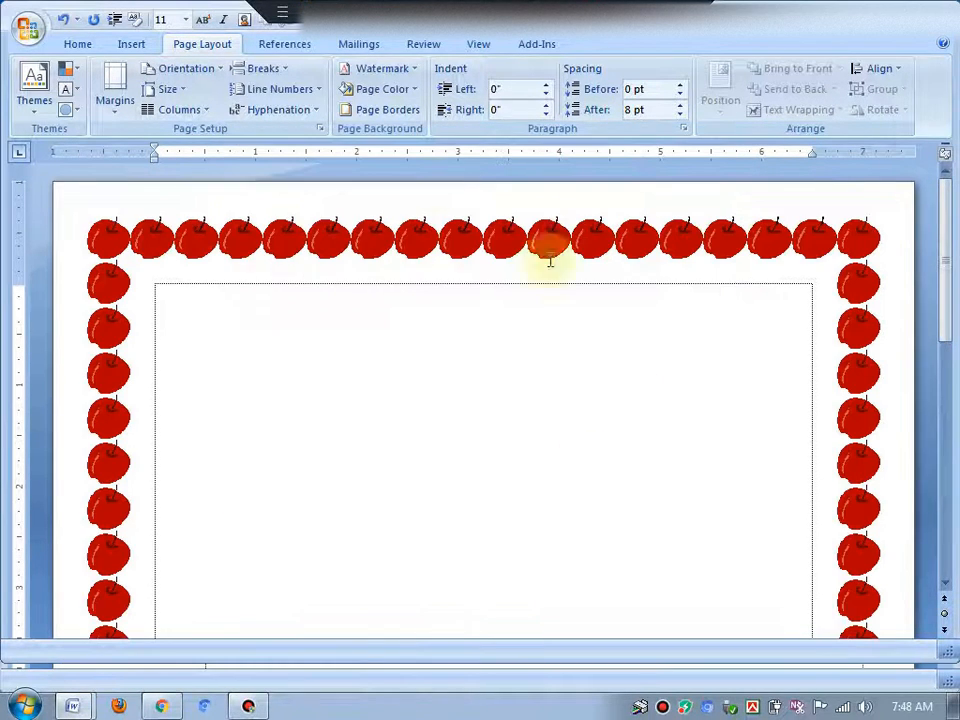
Reduce the apple art page border width to 23 pt
click(375, 112)
click(400, 402)
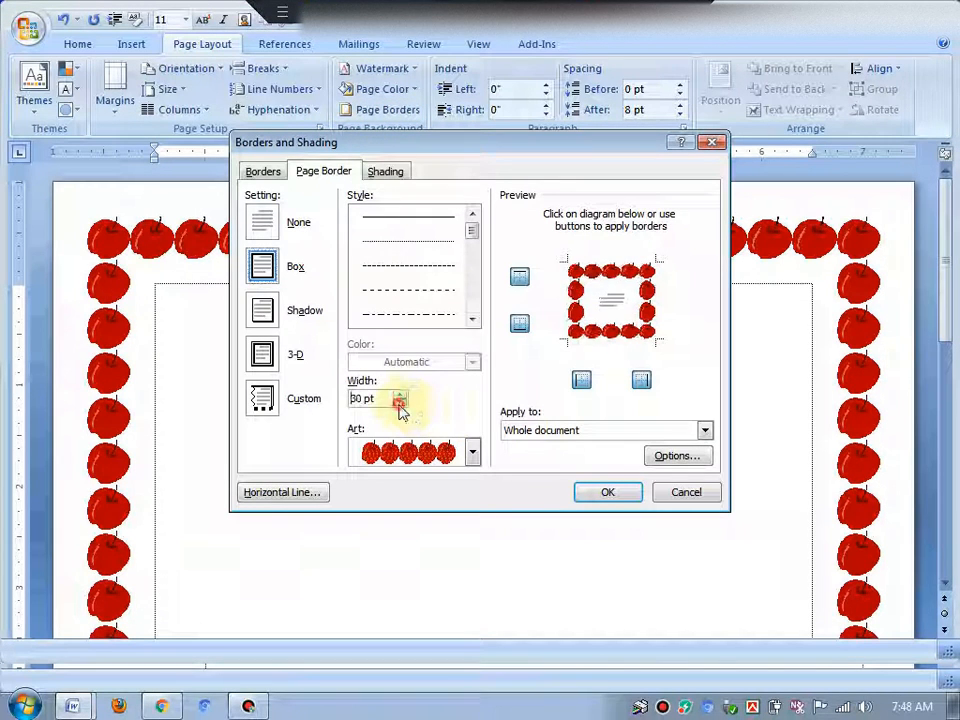
click(400, 402)
click(400, 402)
click(400, 402)
click(400, 402)
click(400, 402)
click(400, 402)
click(400, 402)
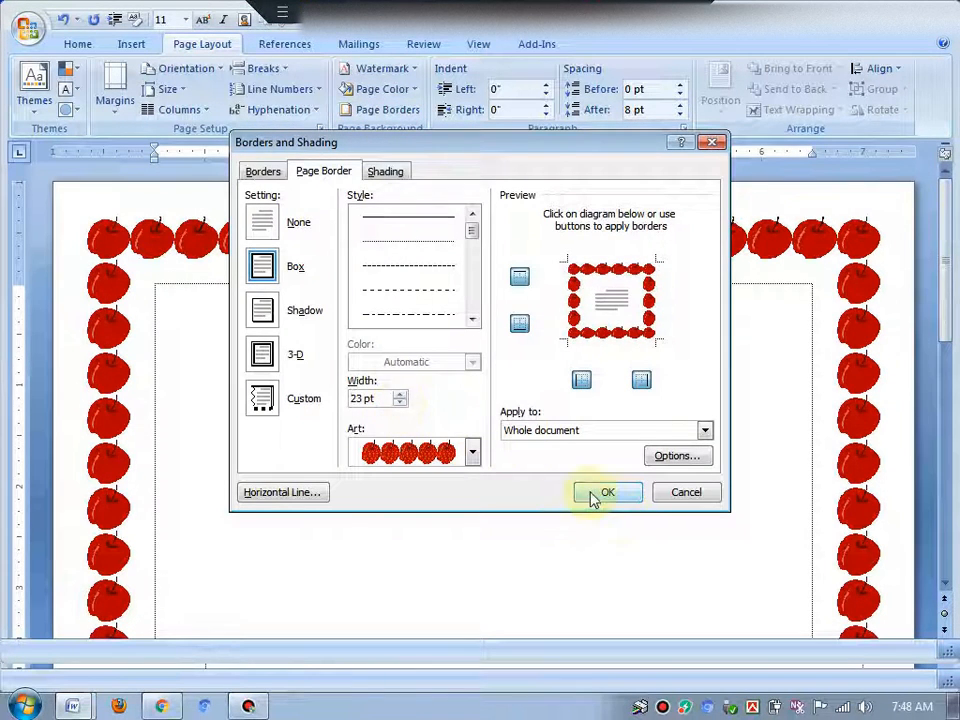
click(598, 494)
Remove the apple art page border by choosing the None setting
click(382, 110)
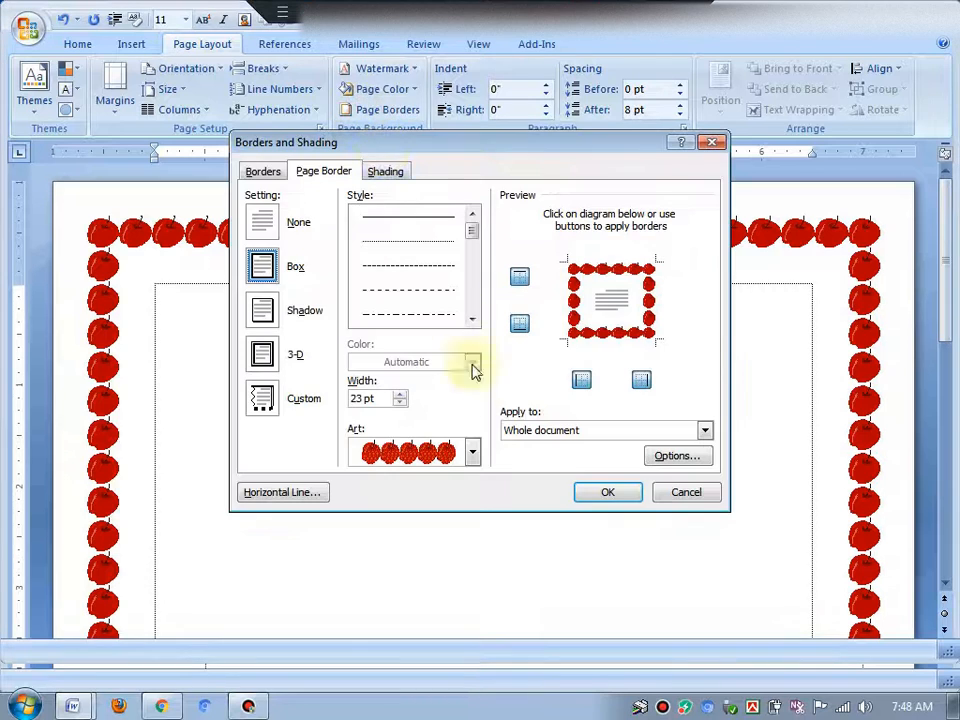
click(262, 222)
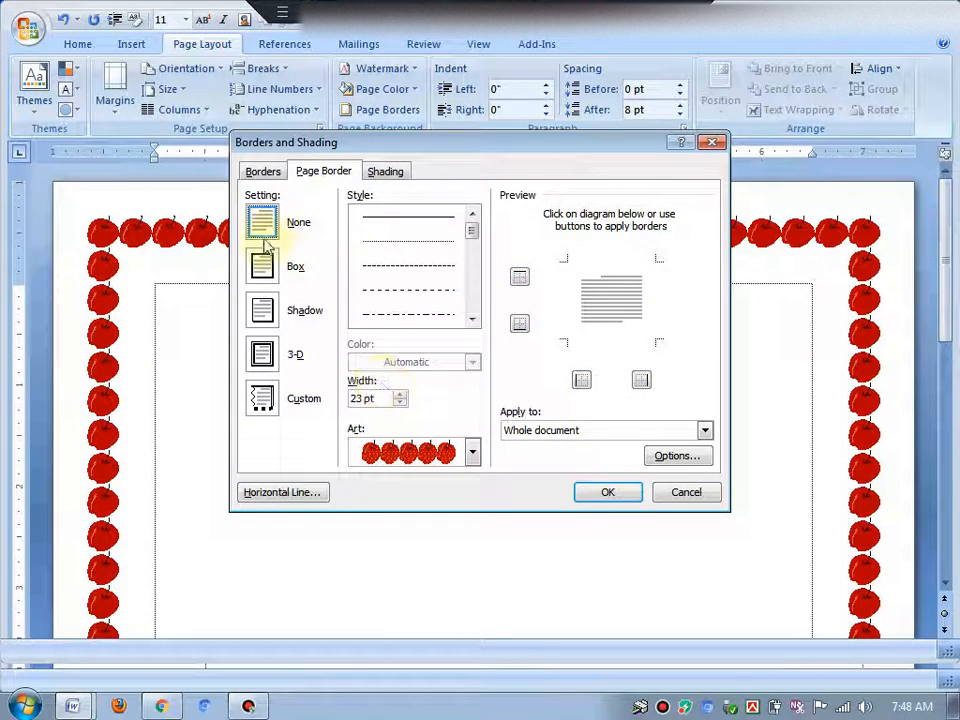
click(606, 493)
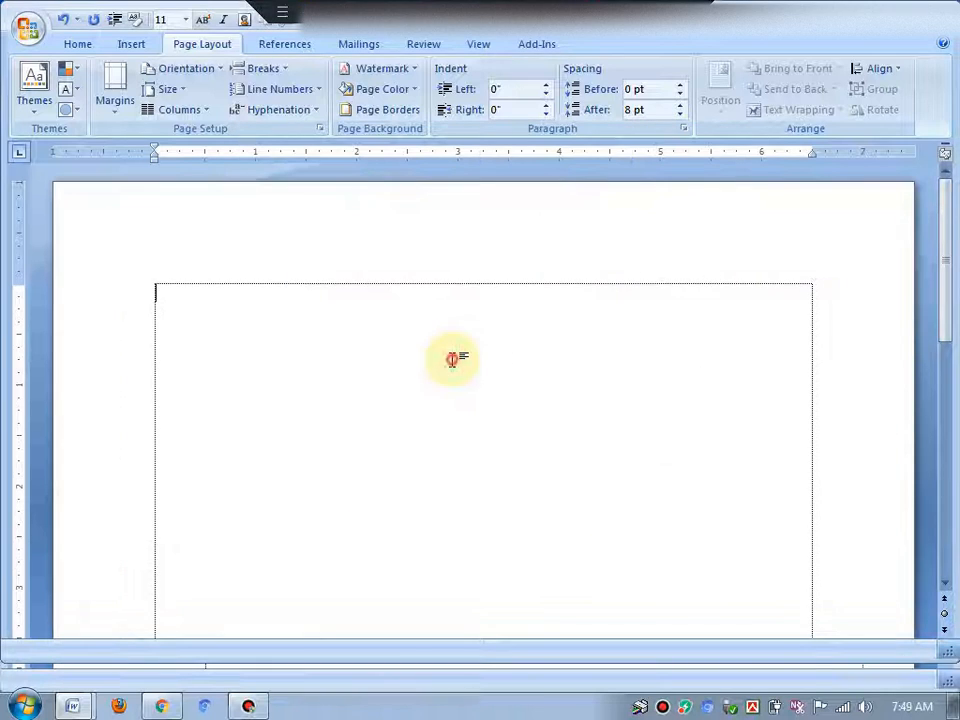